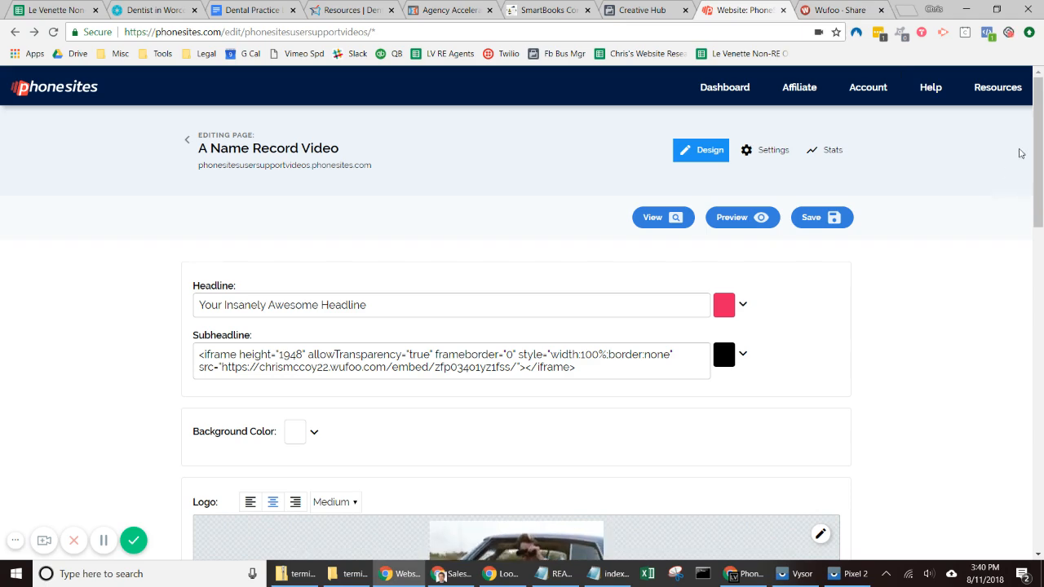
- Look through the landing page's form options and disclaimer, switching the Button option on and back off
drag(1040, 139, 1042, 353)
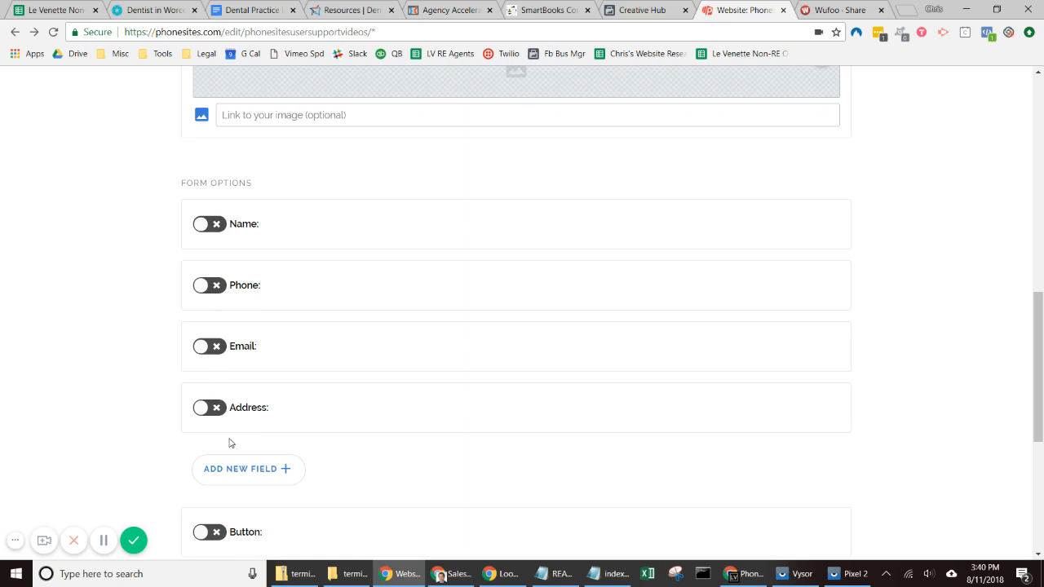
drag(1041, 361, 1041, 428)
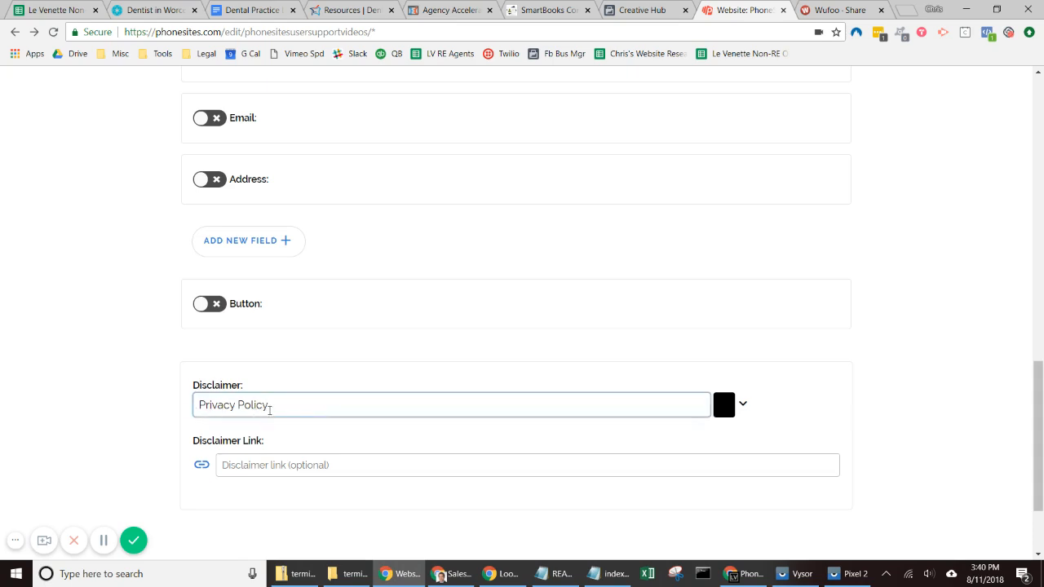
drag(1040, 419, 1040, 342)
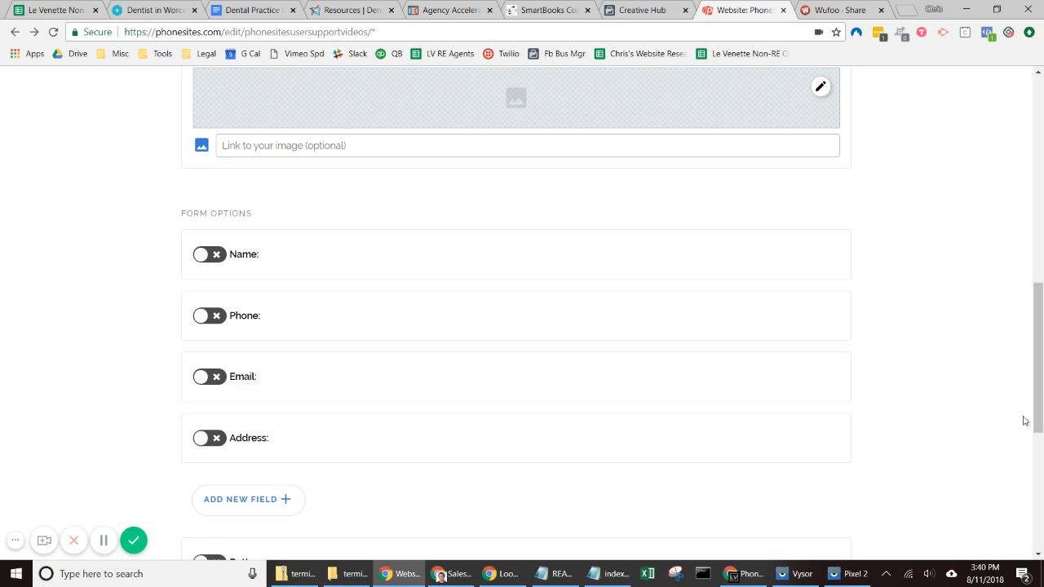
scroll(1033, 392, down, 1)
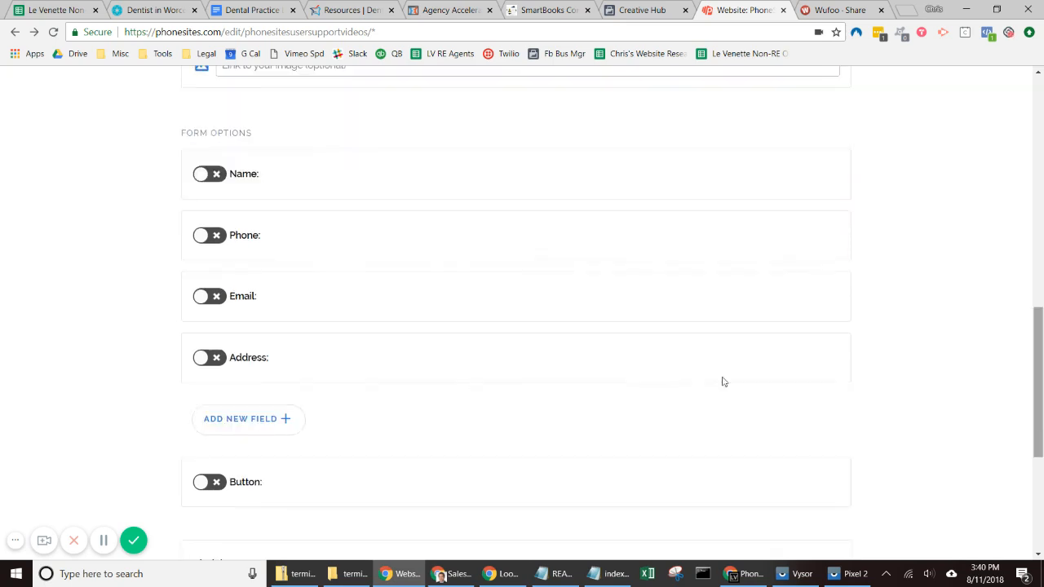
click(216, 486)
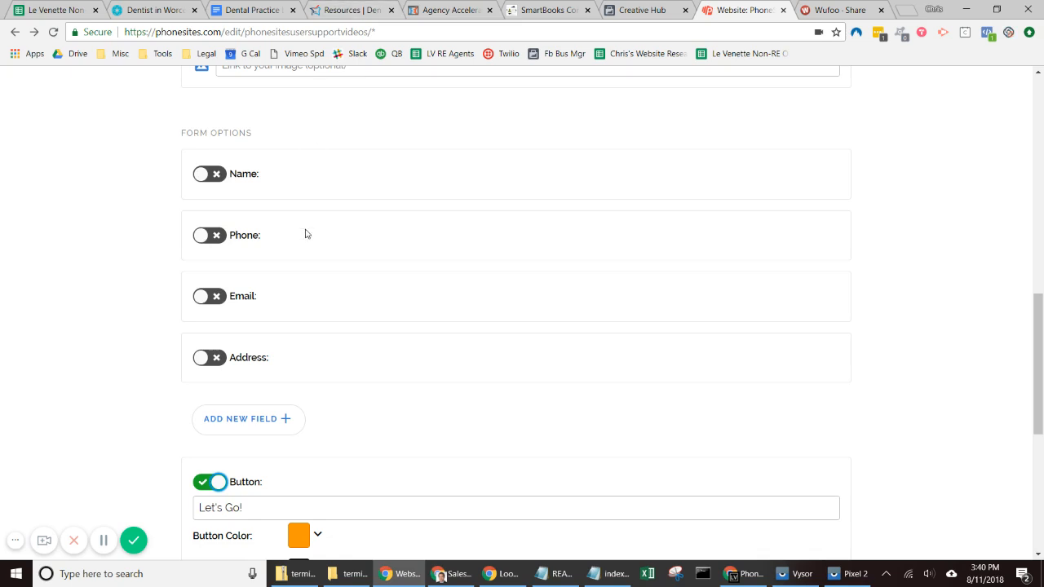
click(202, 482)
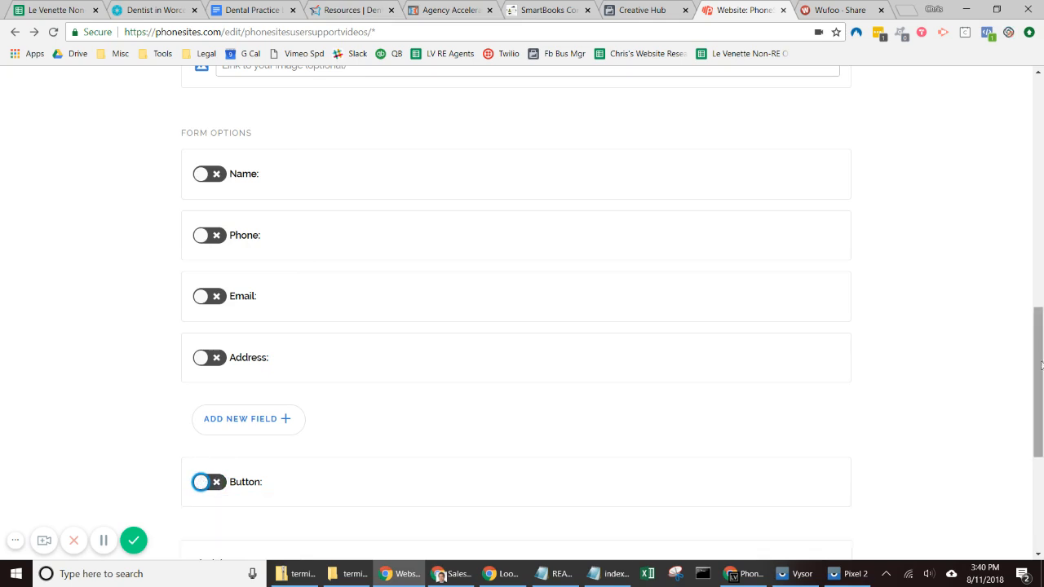
drag(1040, 351, 1041, 145)
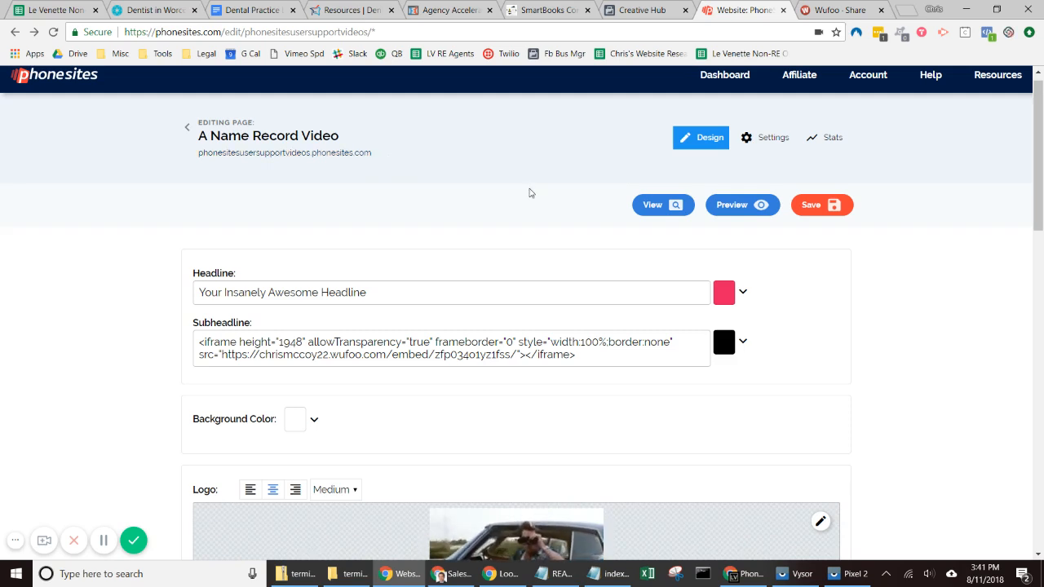
- Switch to Wufoo, leave the form's share page and log in to the account with the saved credentials
click(816, 10)
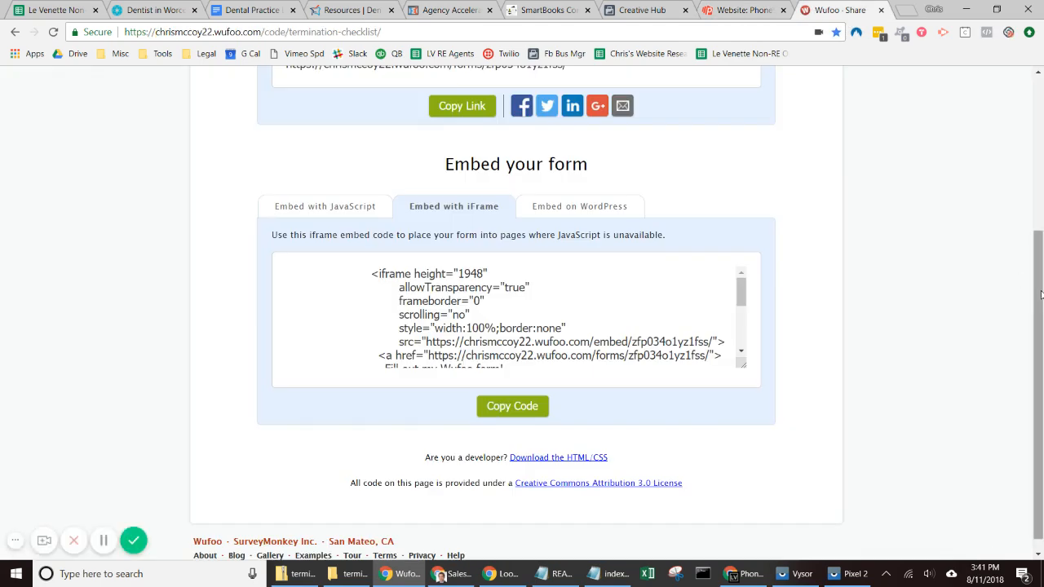
scroll(1040, 293, up, 3)
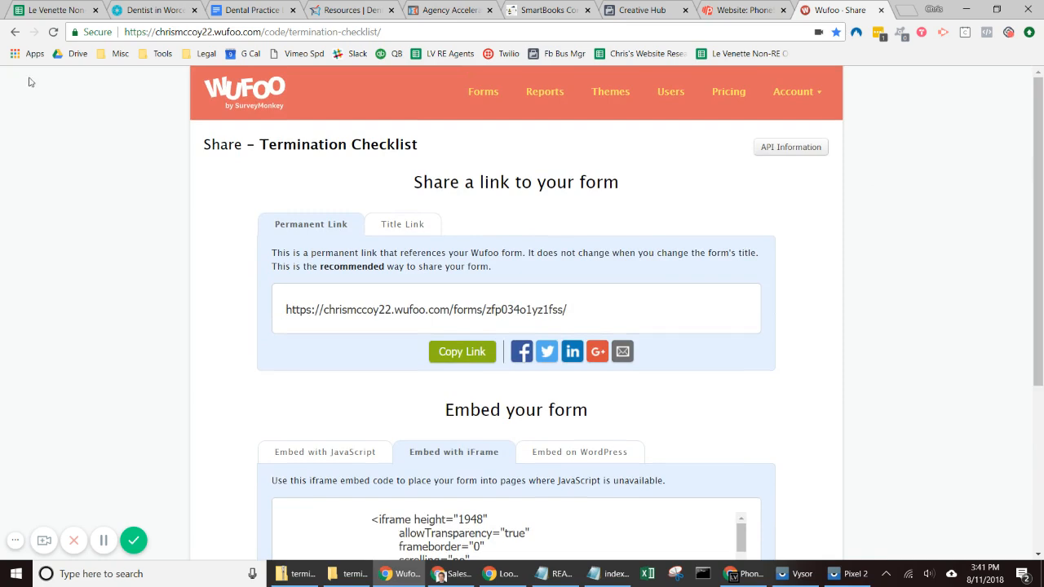
click(15, 32)
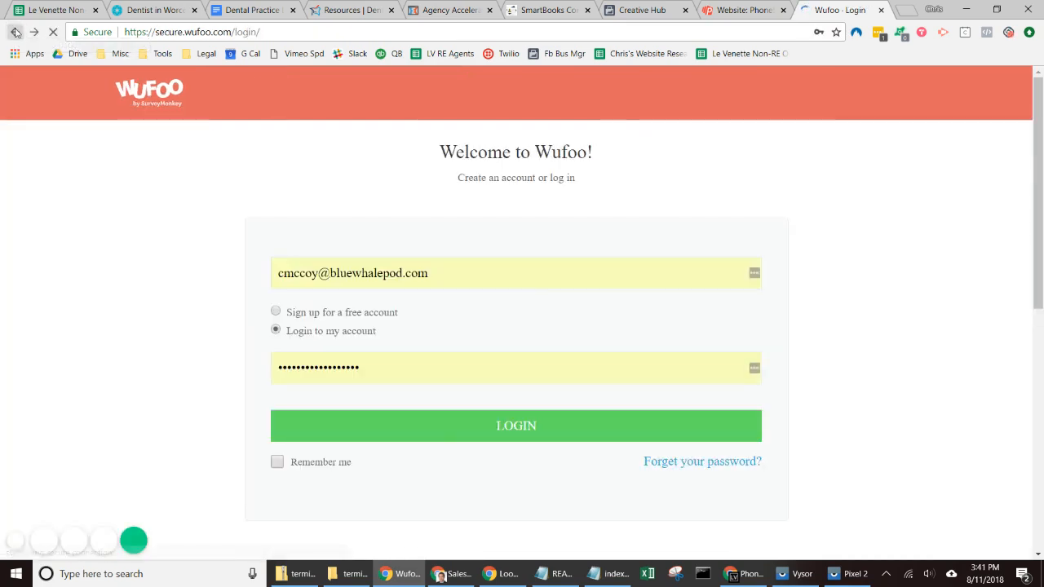
click(495, 437)
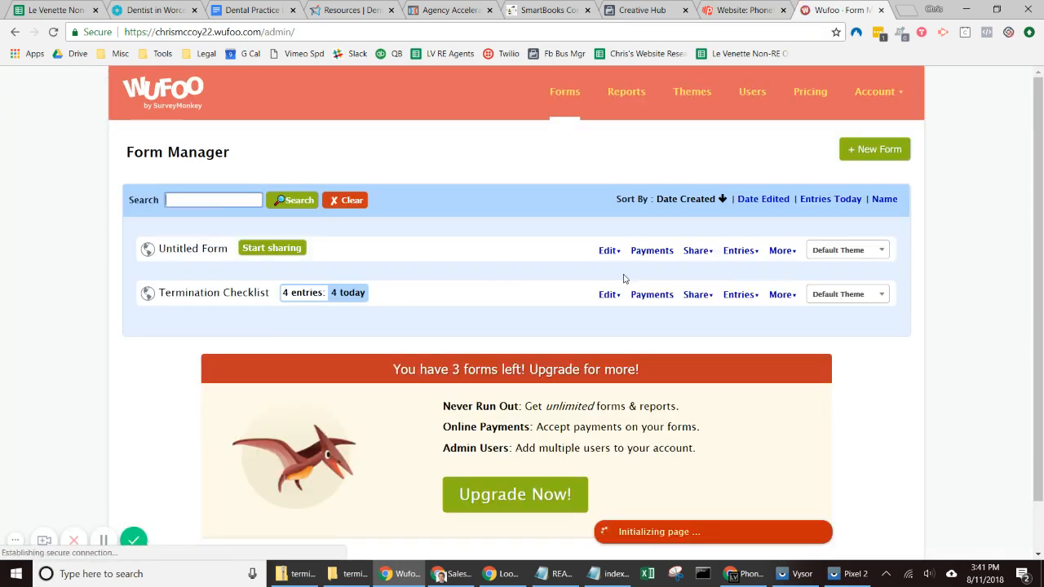
- Open the Termination Checklist form for editing from the Form Manager
mouse_move(800, 307)
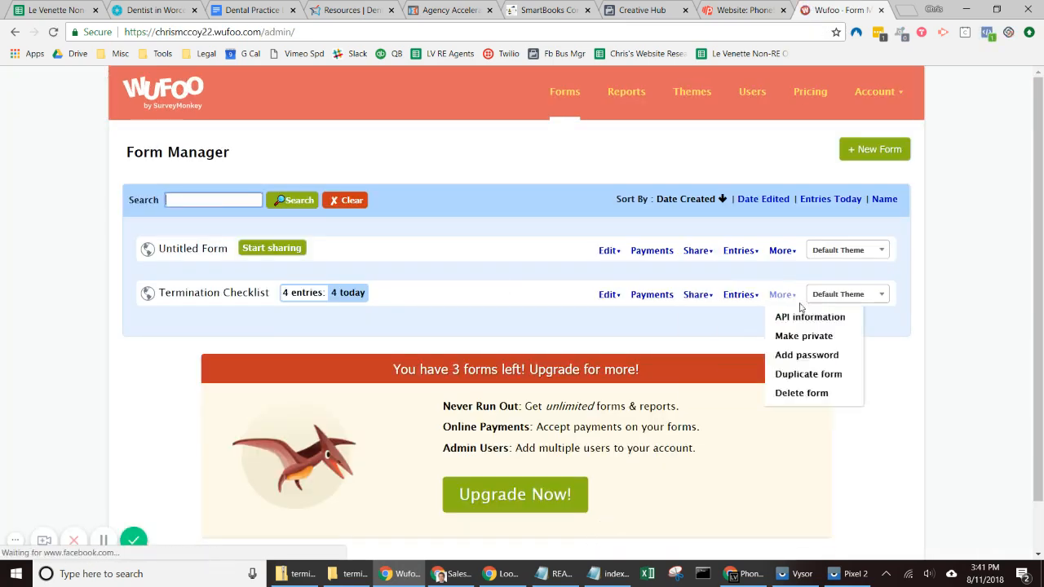
mouse_move(601, 297)
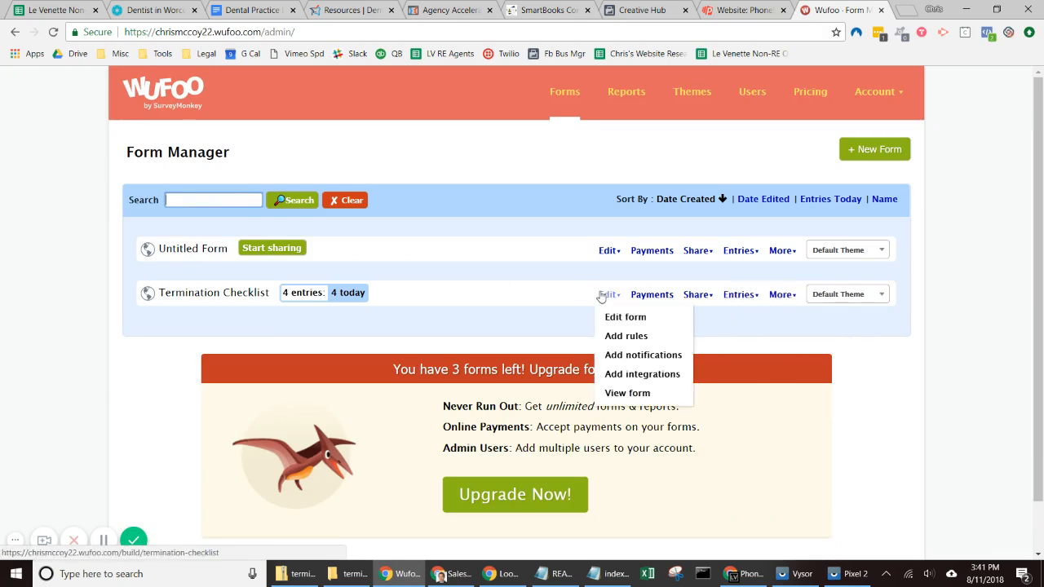
click(612, 319)
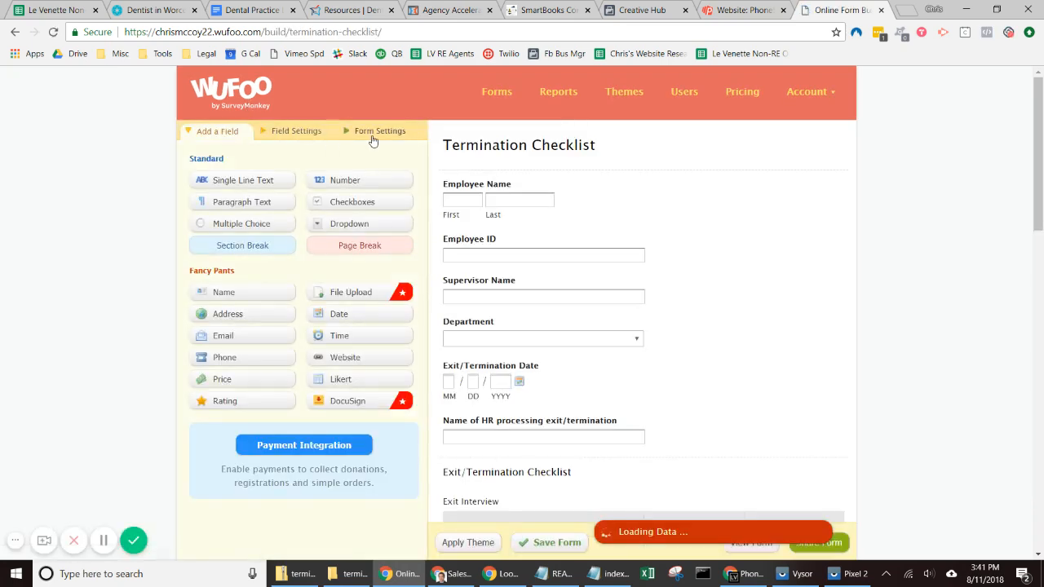
- Examine the confirmation options in the form's settings, including the website redirect, and check the Phonesites page
click(373, 134)
drag(1040, 143, 1041, 191)
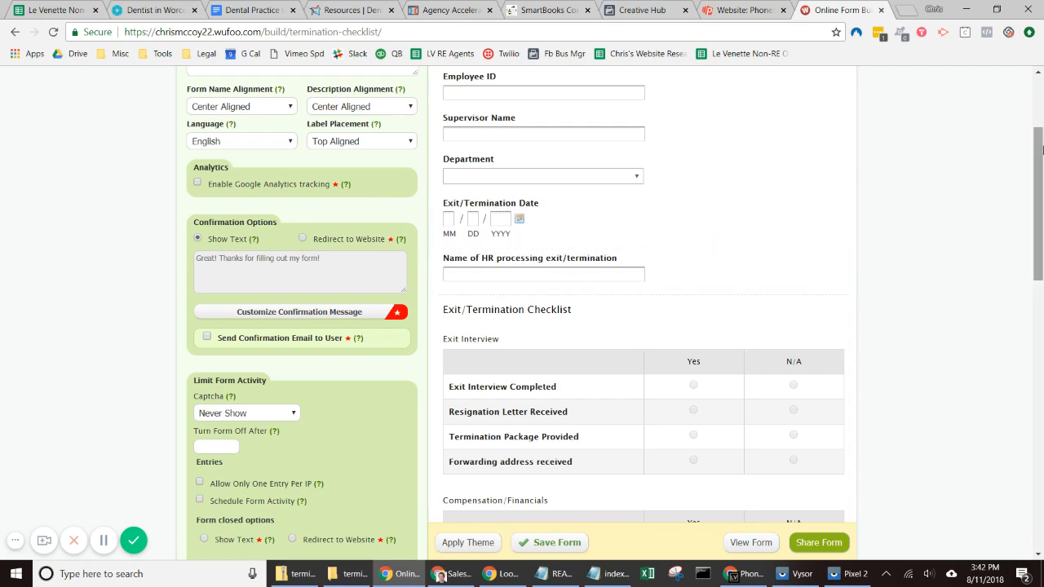
drag(1041, 153, 1041, 102)
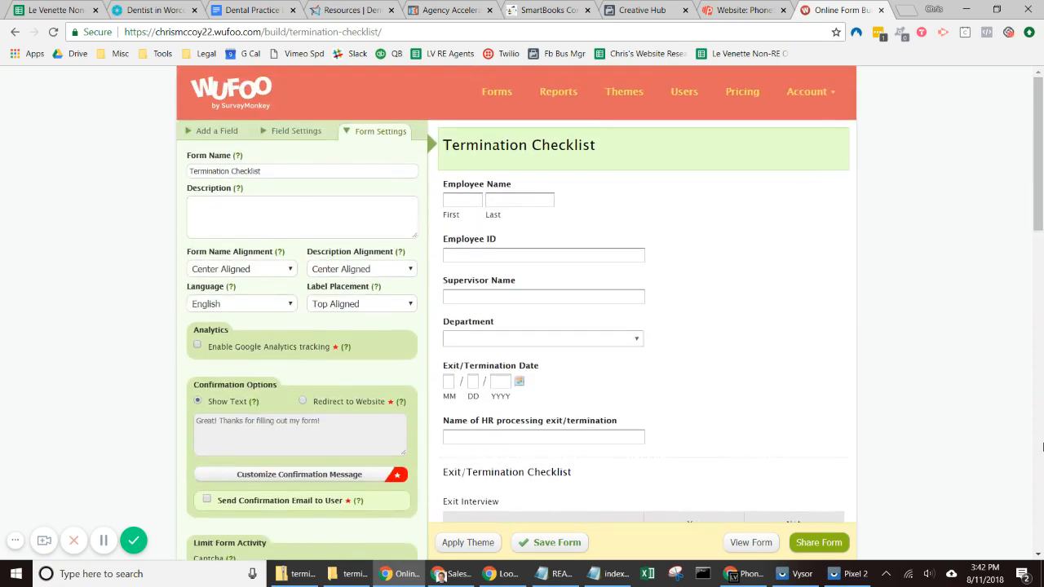
drag(1040, 222, 1039, 267)
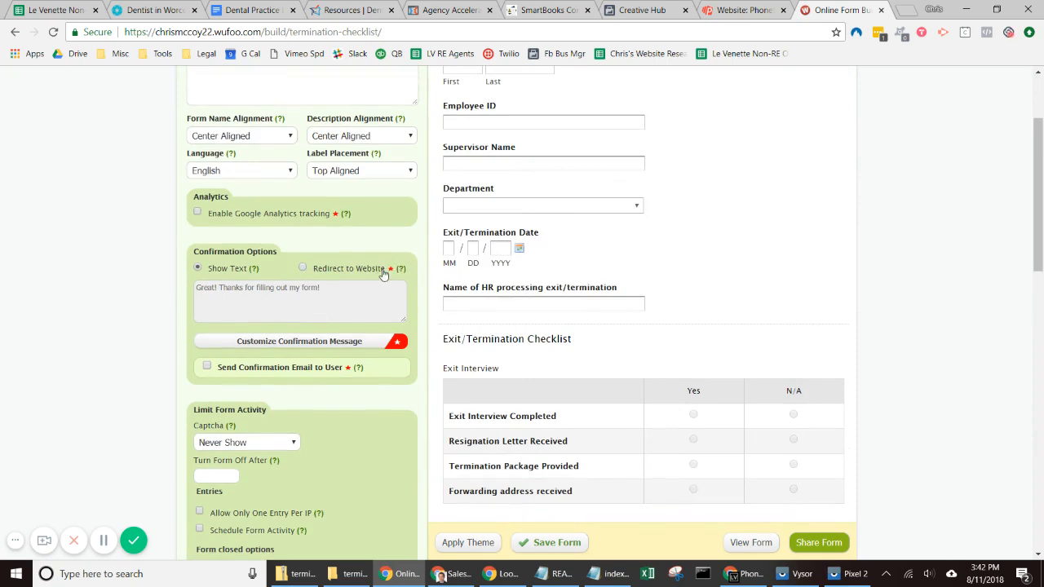
mouse_move(390, 272)
click(767, 8)
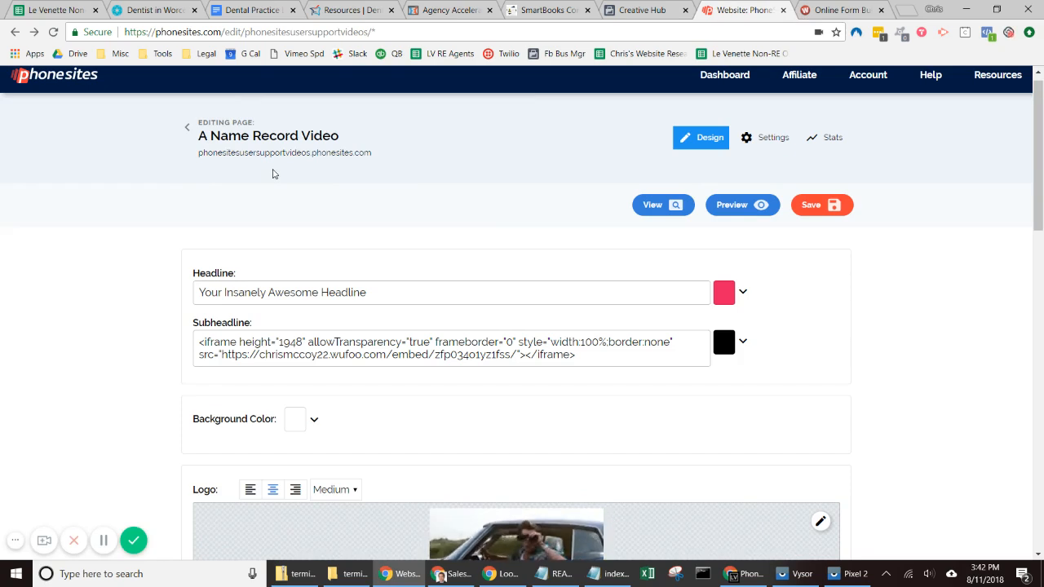
click(836, 10)
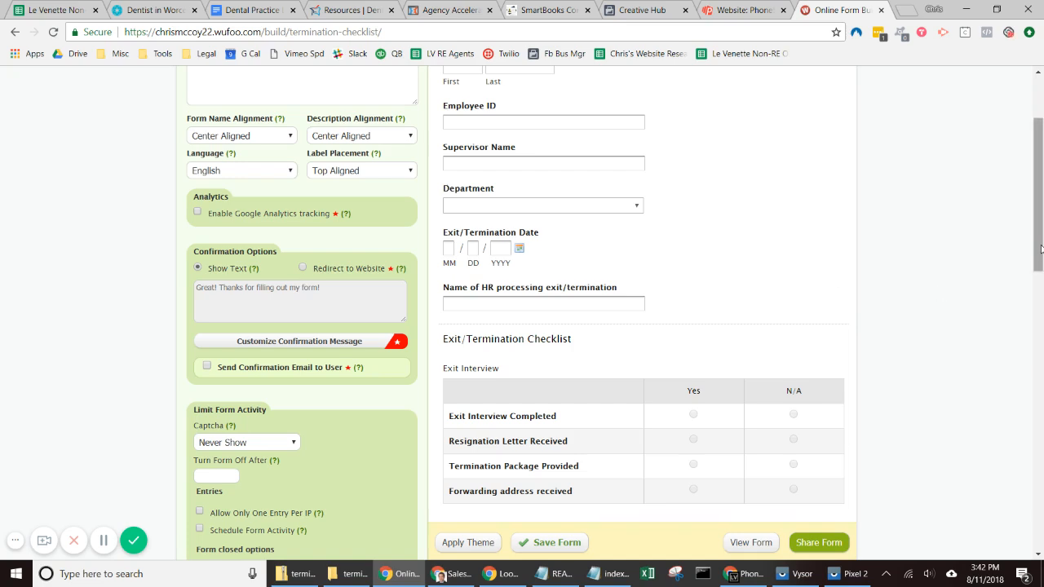
- Open the sharing page of the Termination Checklist form
drag(1040, 249, 1041, 180)
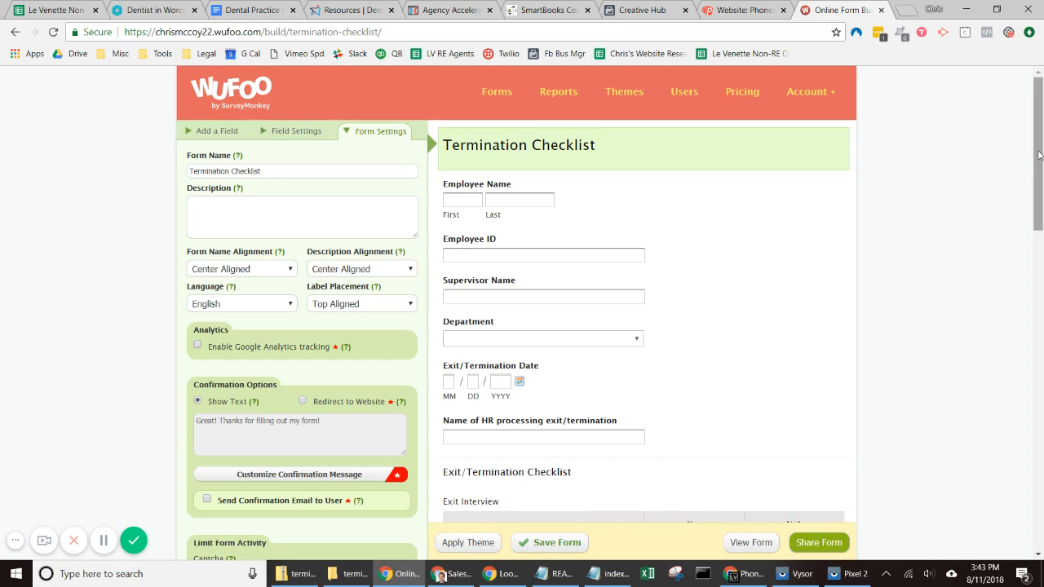
drag(1040, 155, 1041, 499)
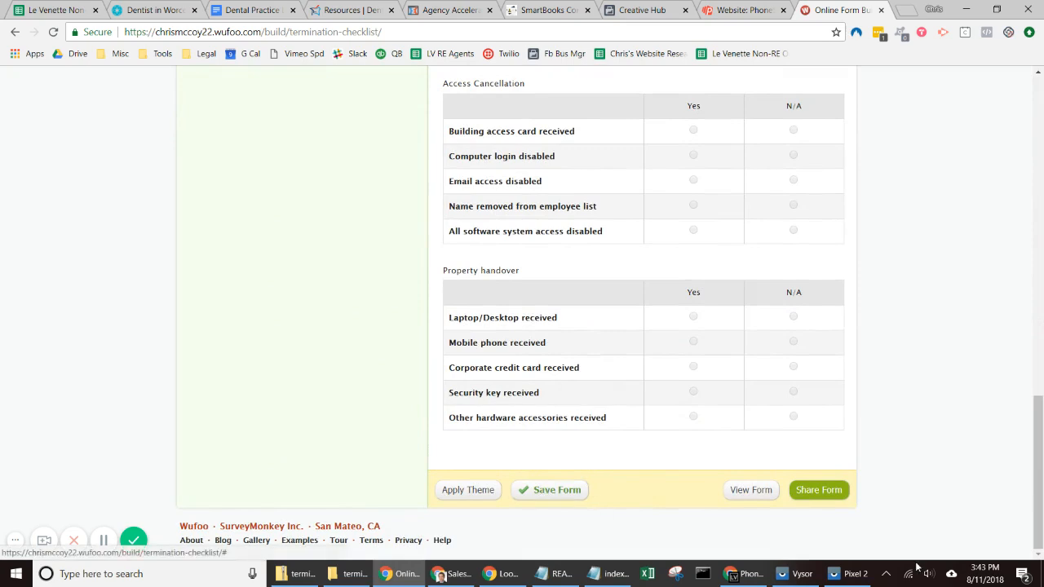
click(832, 494)
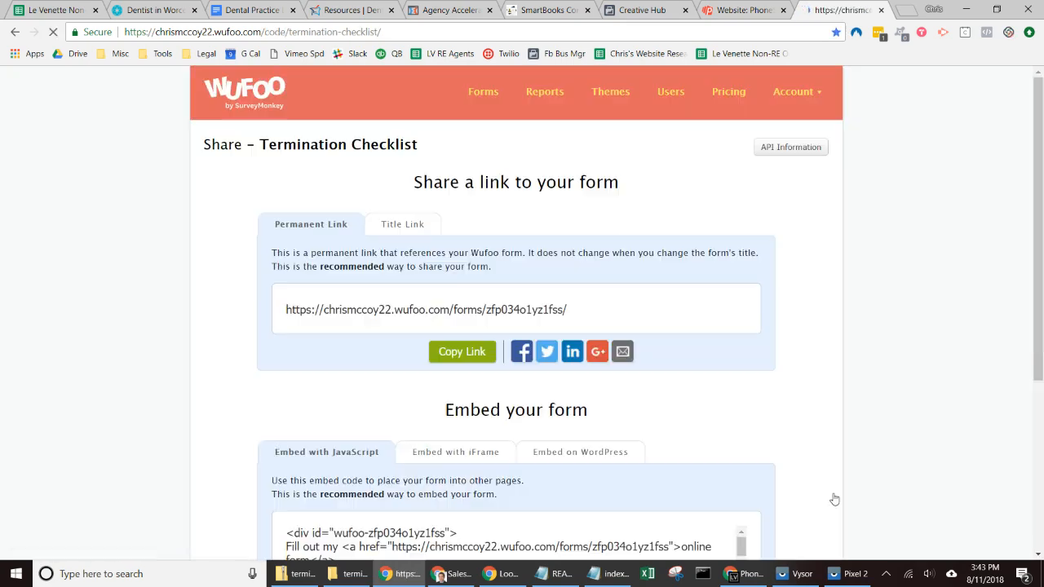
- Choose the iFrame embed option for the form and copy its embed code
scroll(572, 233, down, 3)
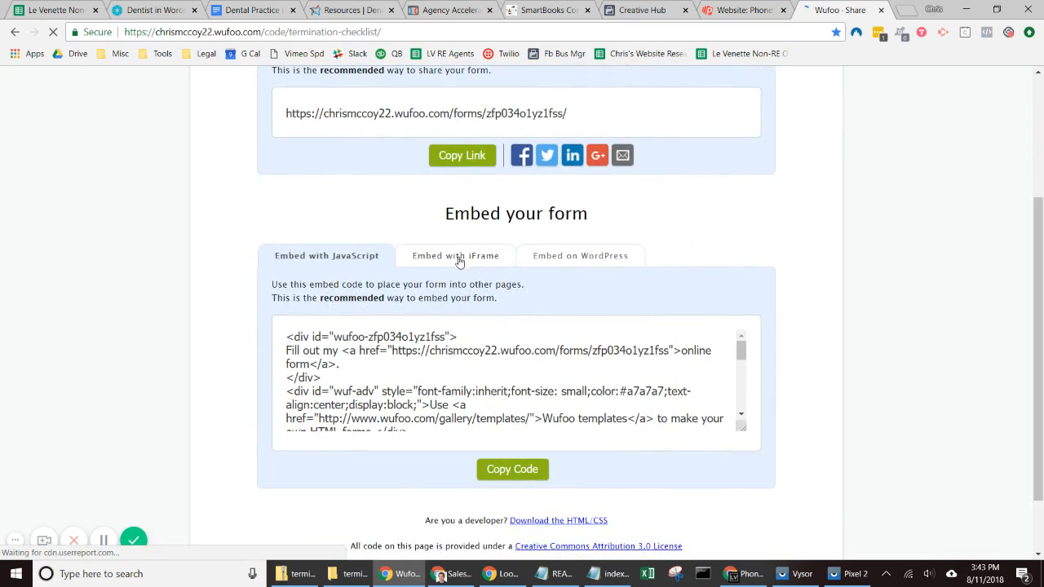
click(438, 259)
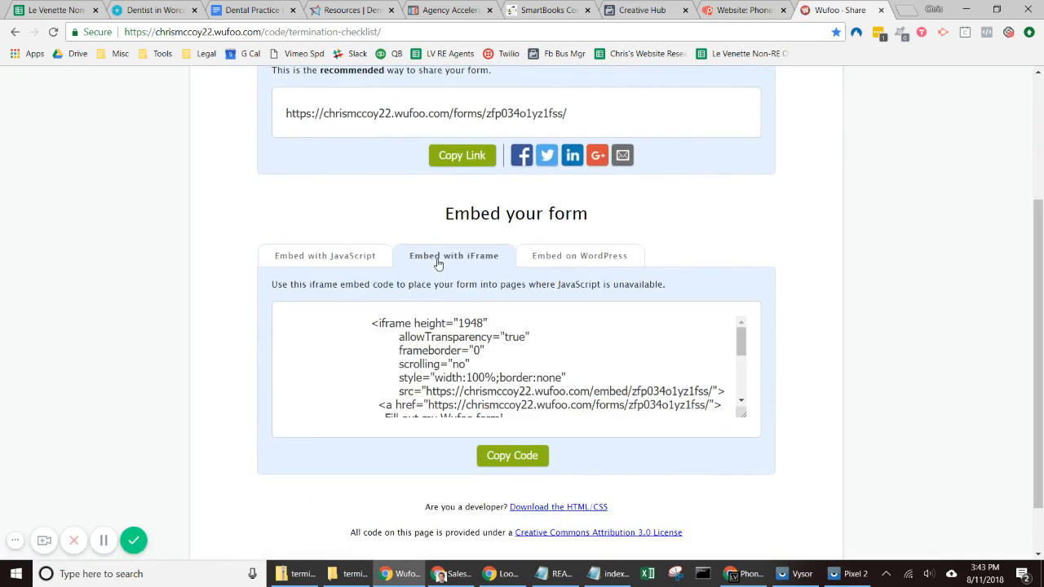
click(387, 316)
click(509, 456)
click(347, 311)
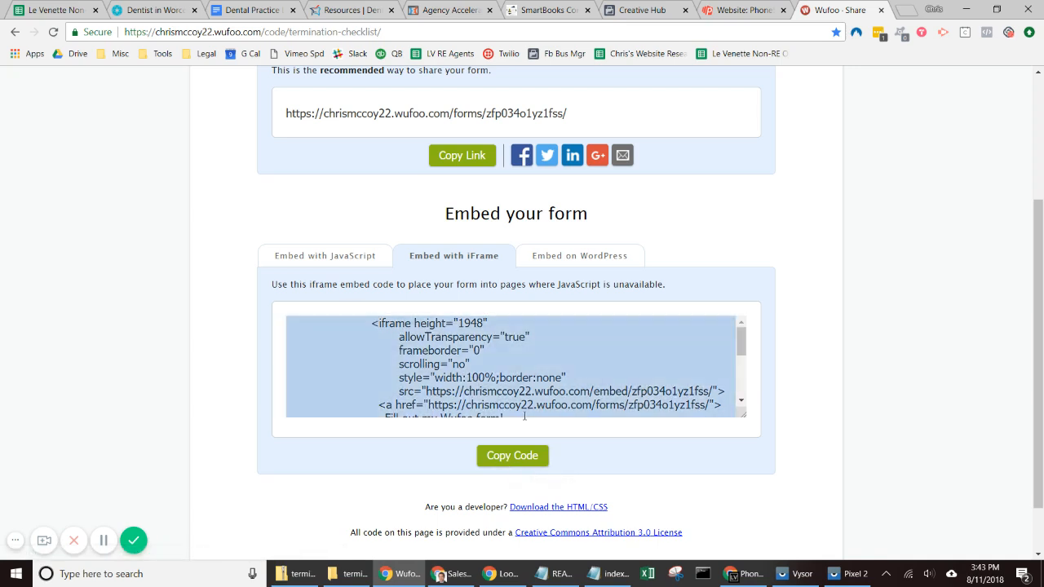
click(507, 456)
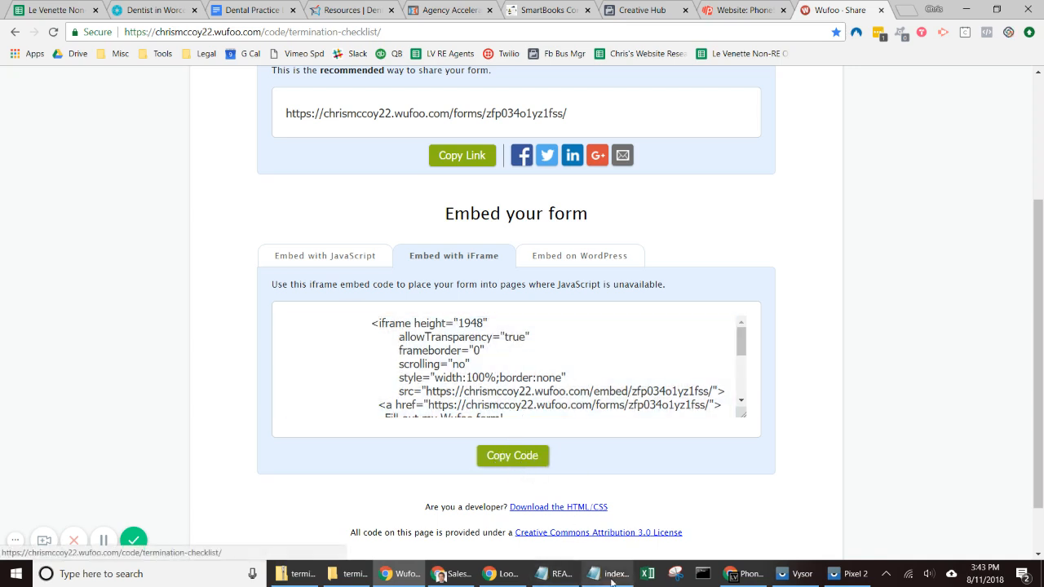
- Switch to the Phonesites page editor and examine the subheadline embed code, logo, content, button and disclaimer sections
click(742, 9)
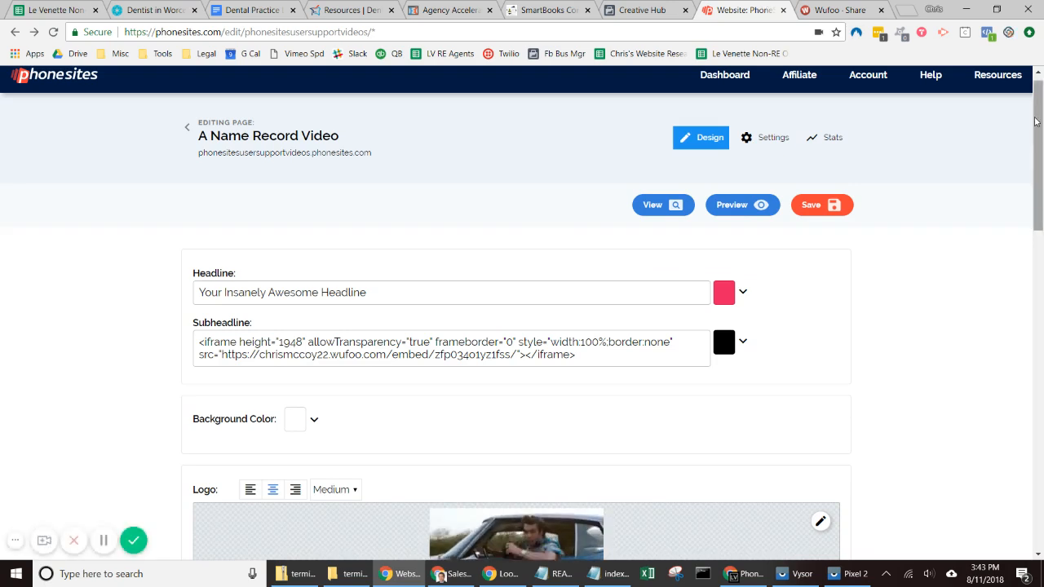
scroll(1040, 122, down, 2)
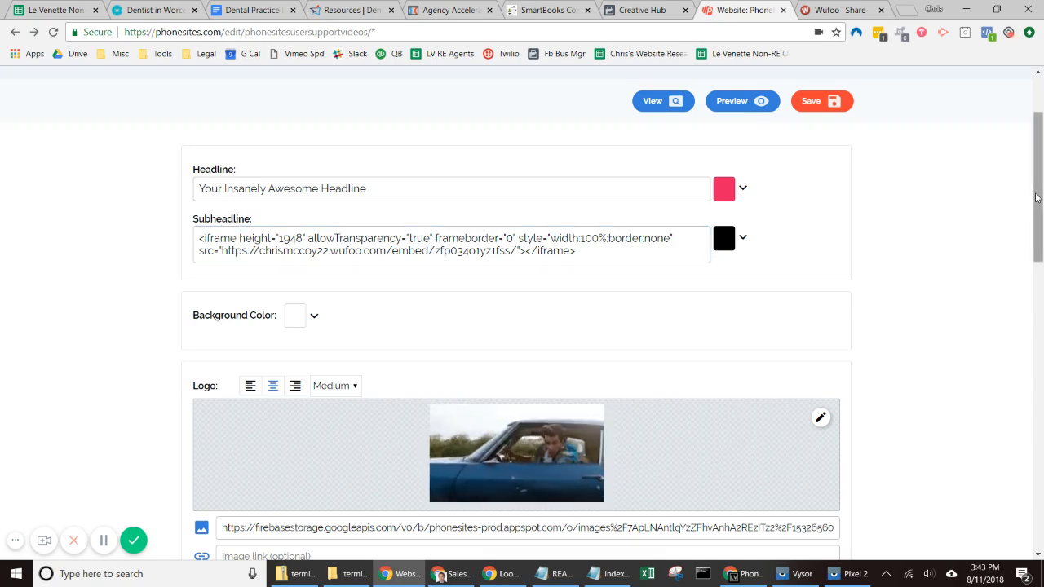
drag(1036, 210, 1042, 301)
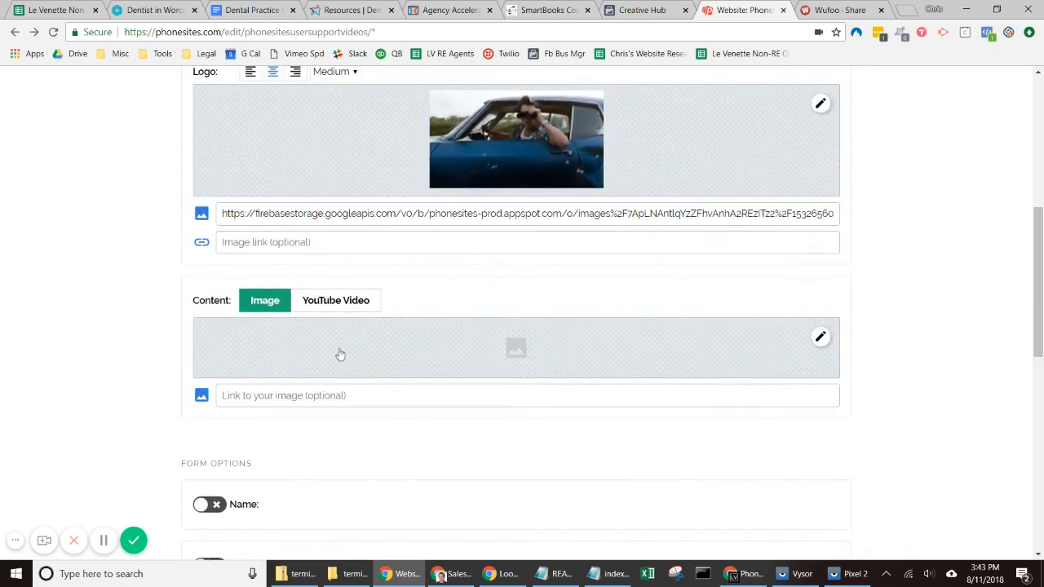
drag(1041, 318, 1042, 282)
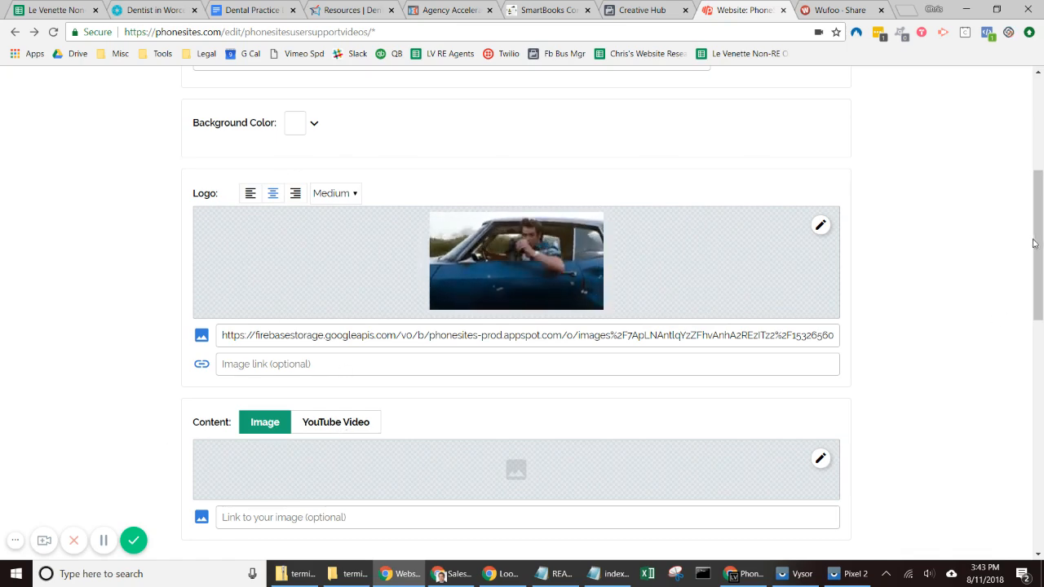
drag(1038, 242, 1041, 467)
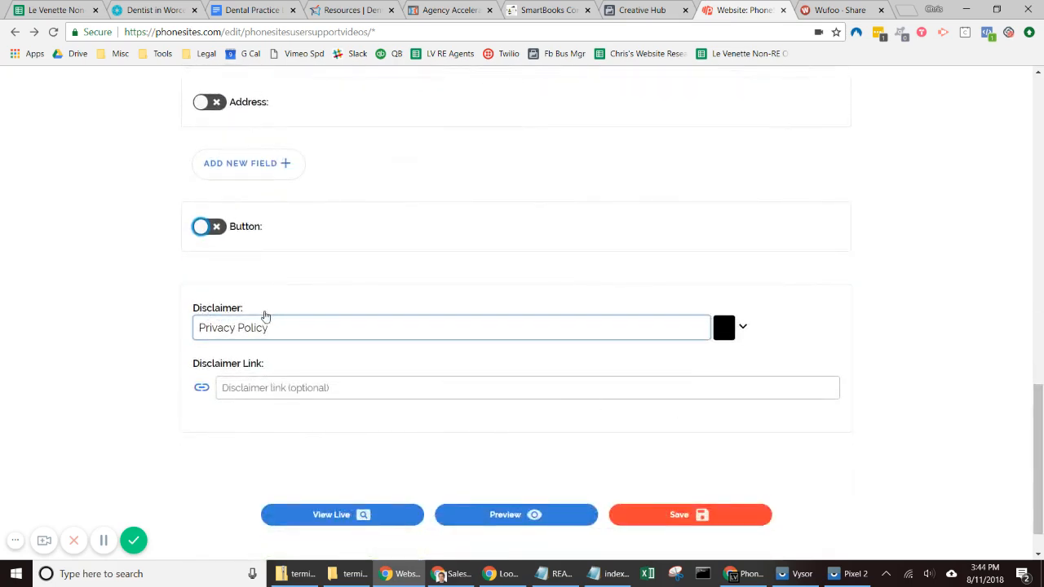
drag(1040, 486, 991, 186)
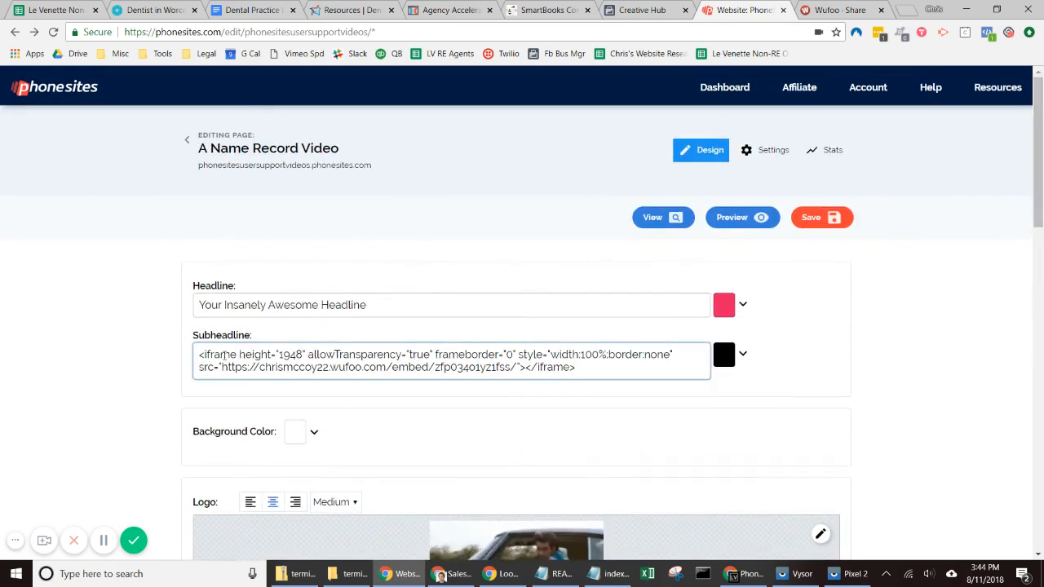
click(196, 342)
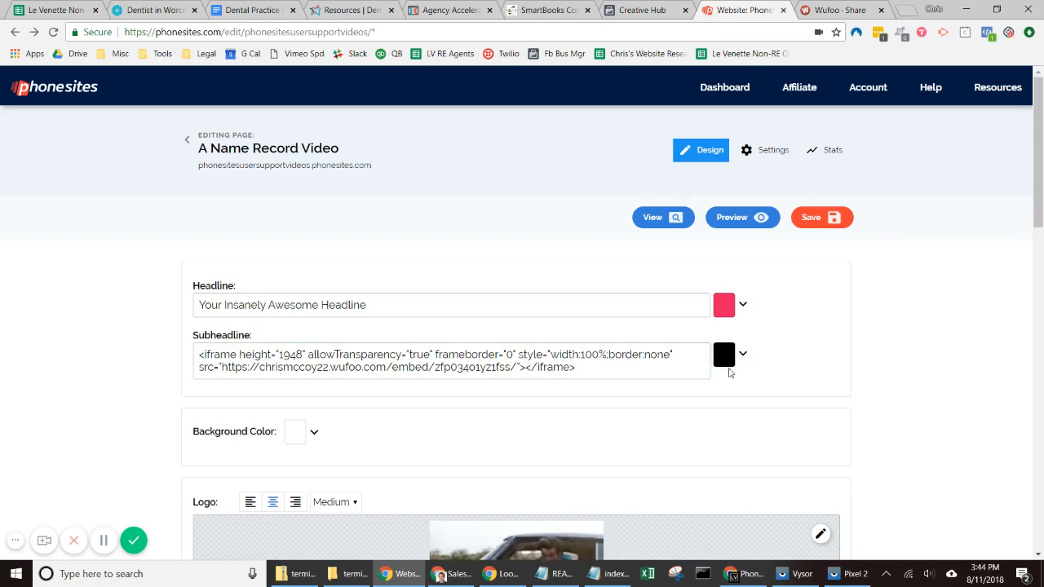
drag(1037, 140, 1038, 201)
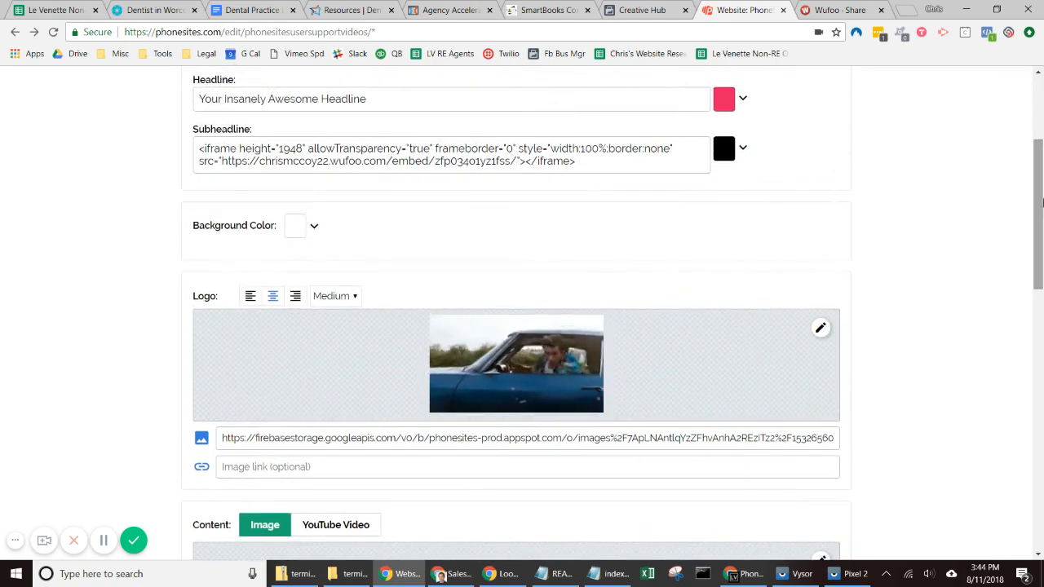
- Switch back to Wufoo and go to the Termination Checklist form's iFrame embed code
click(840, 10)
click(512, 340)
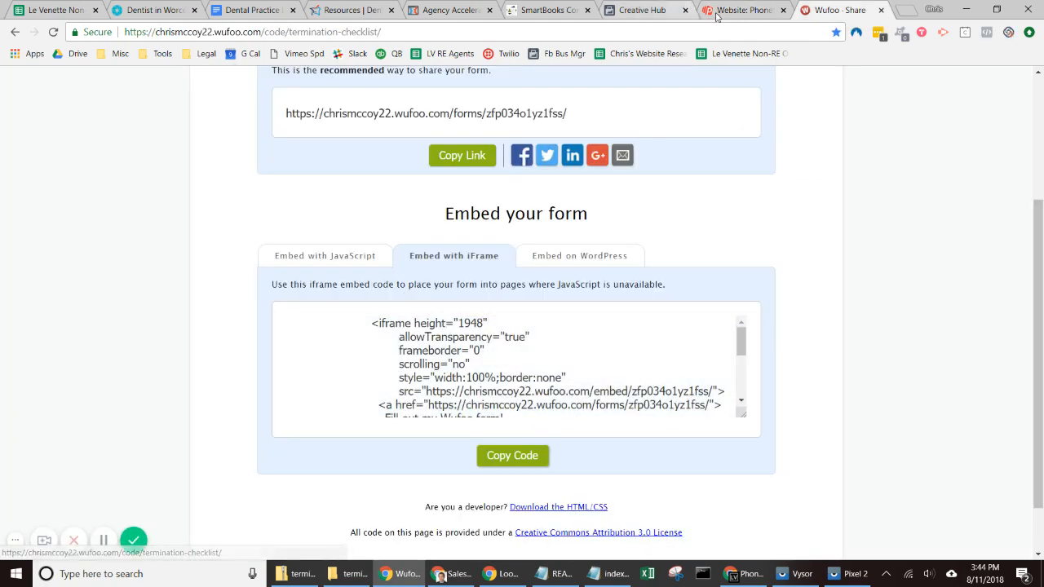
- Compare the subheadline's iframe code in the Phonesites editor with the form's iFrame embed code in Wufoo, copying the Wufoo code
click(724, 11)
click(343, 162)
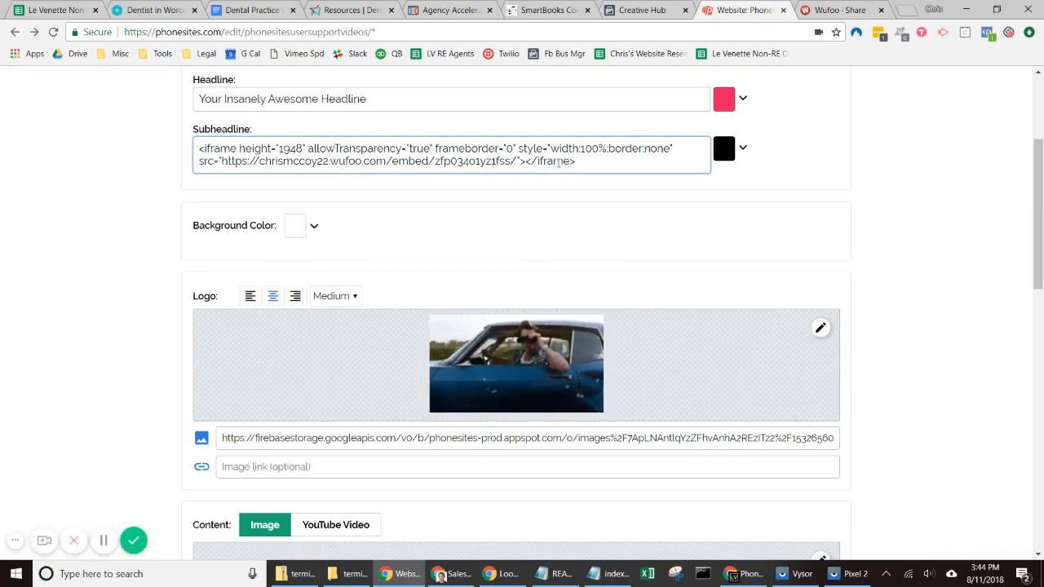
click(563, 346)
click(869, 6)
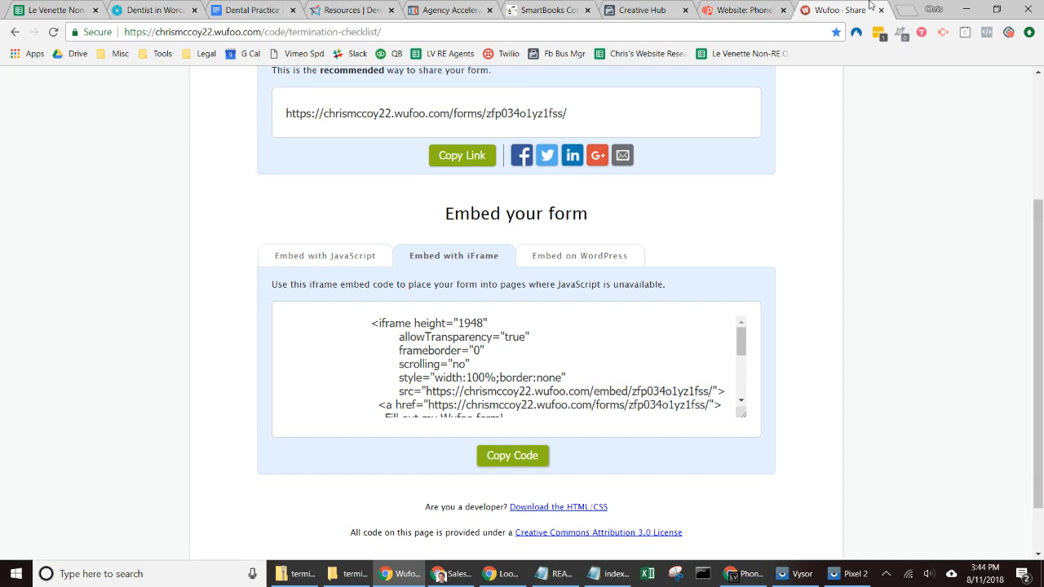
click(435, 332)
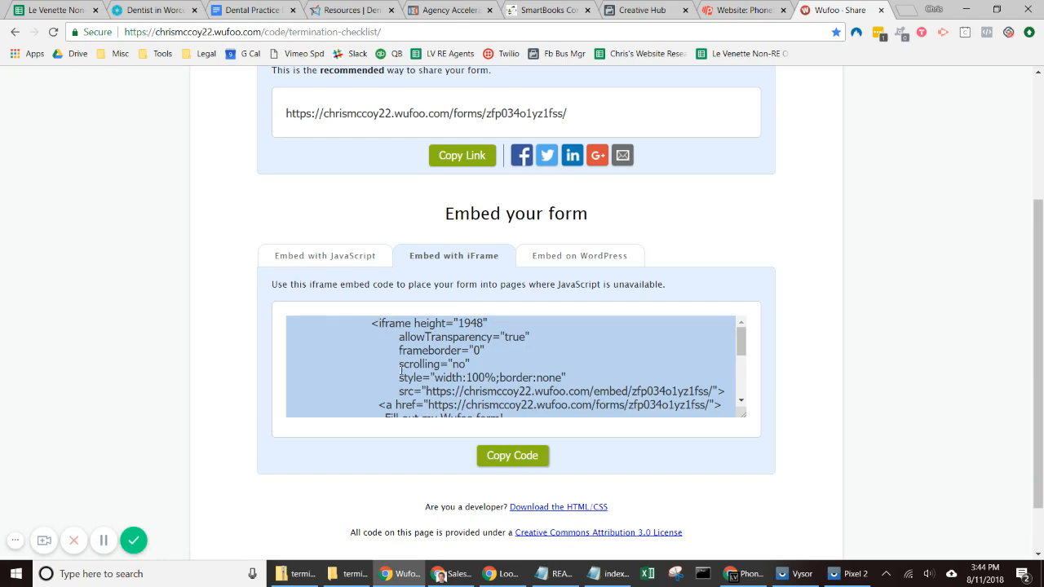
click(488, 453)
click(742, 10)
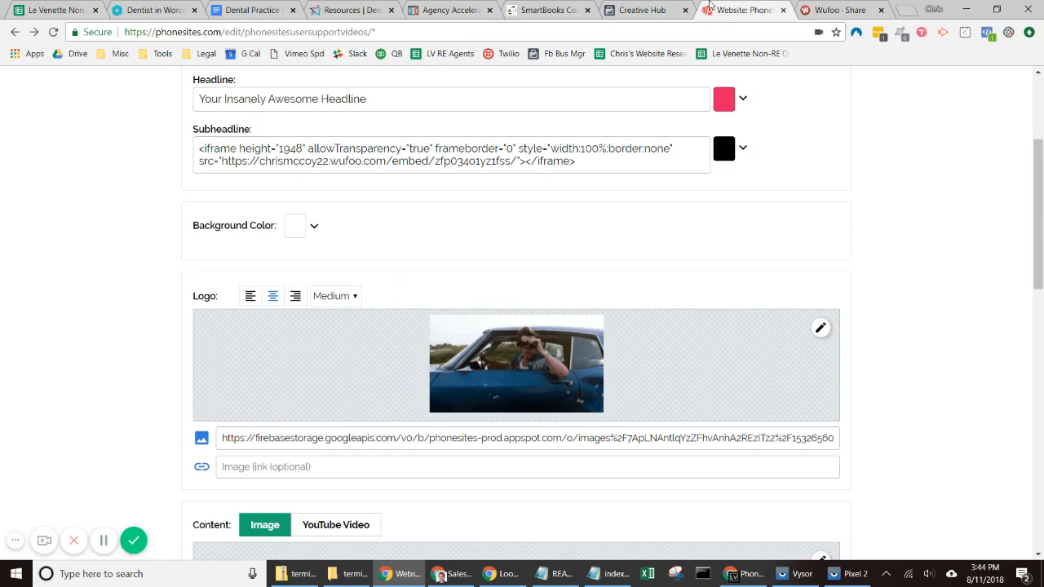
click(287, 160)
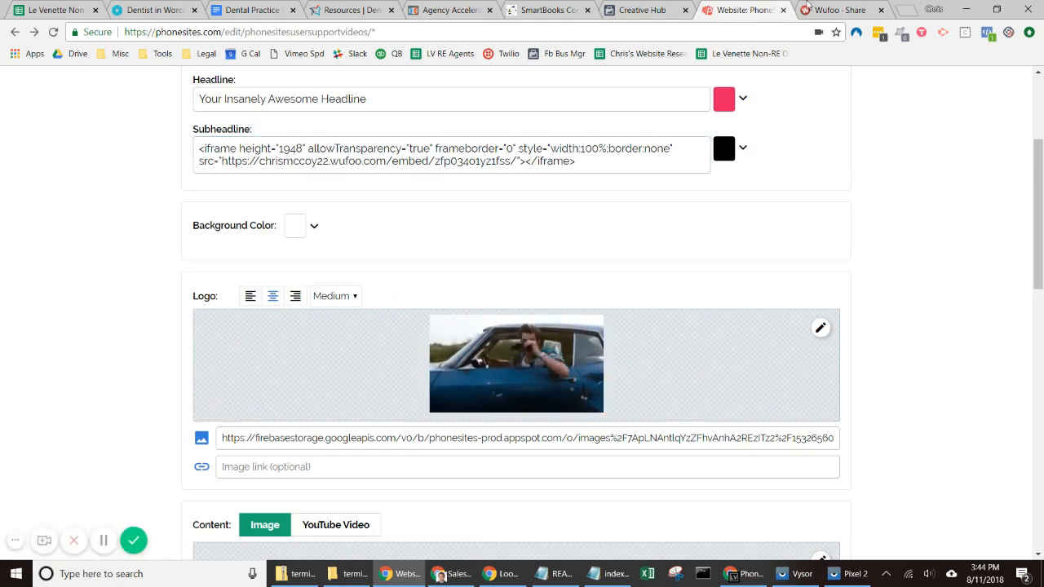
- Switch back to Wufoo and examine the full iFrame embed code, from the opening iframe tag through the Wufoo templates credit
click(840, 10)
click(376, 324)
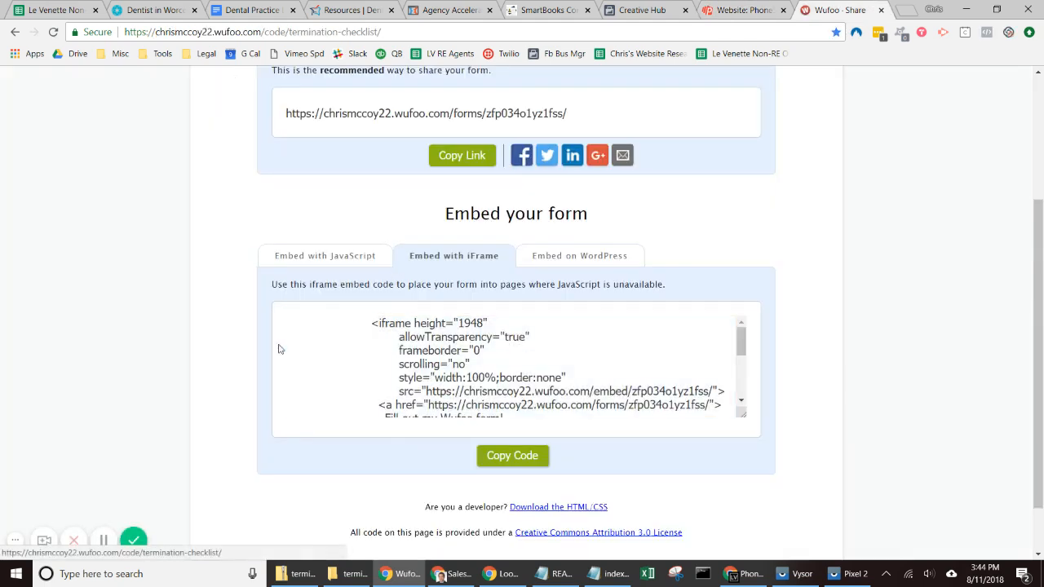
click(362, 352)
click(402, 422)
click(402, 422)
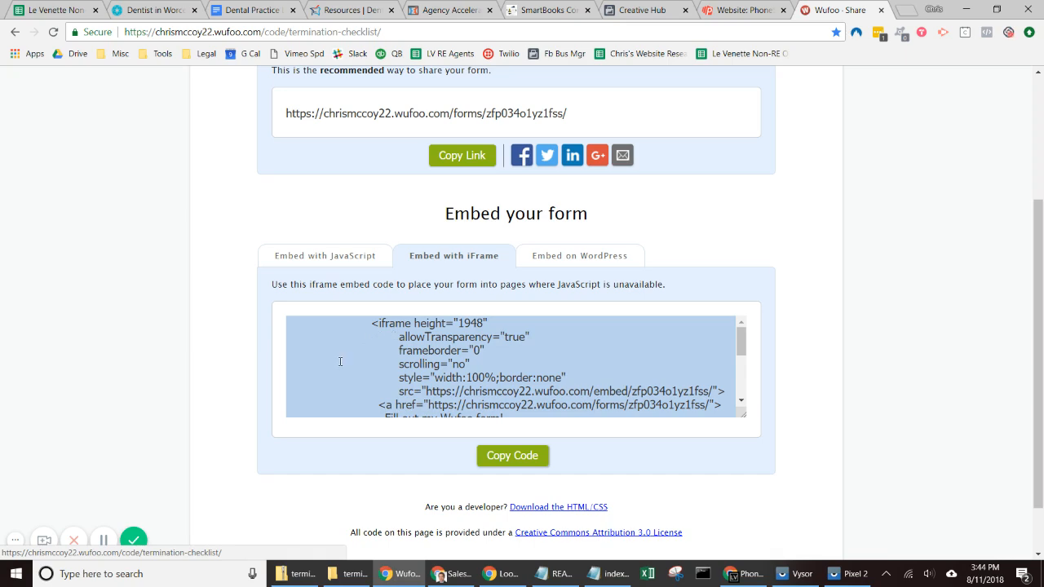
click(747, 402)
click(741, 405)
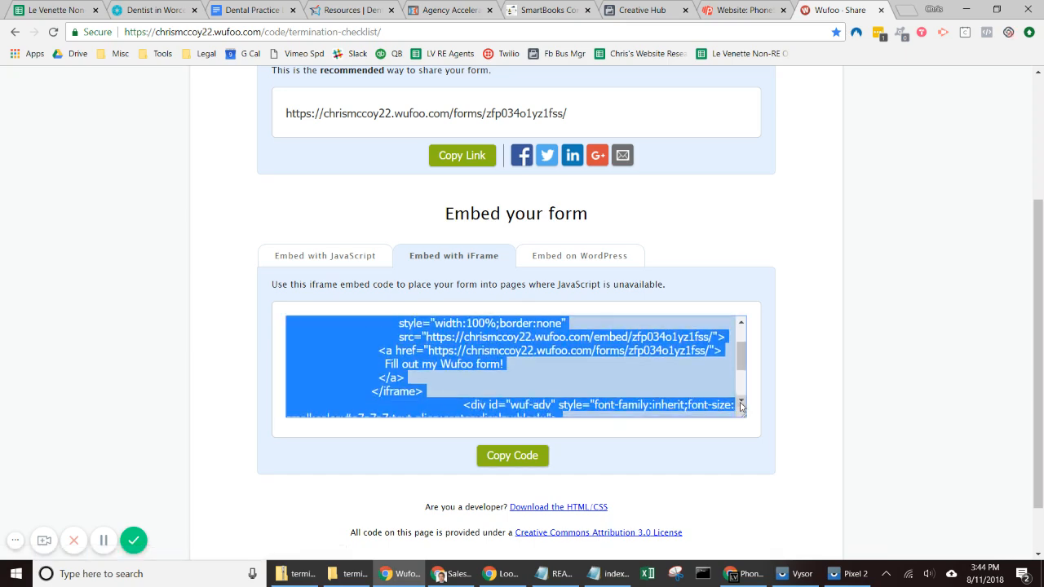
drag(741, 369, 741, 358)
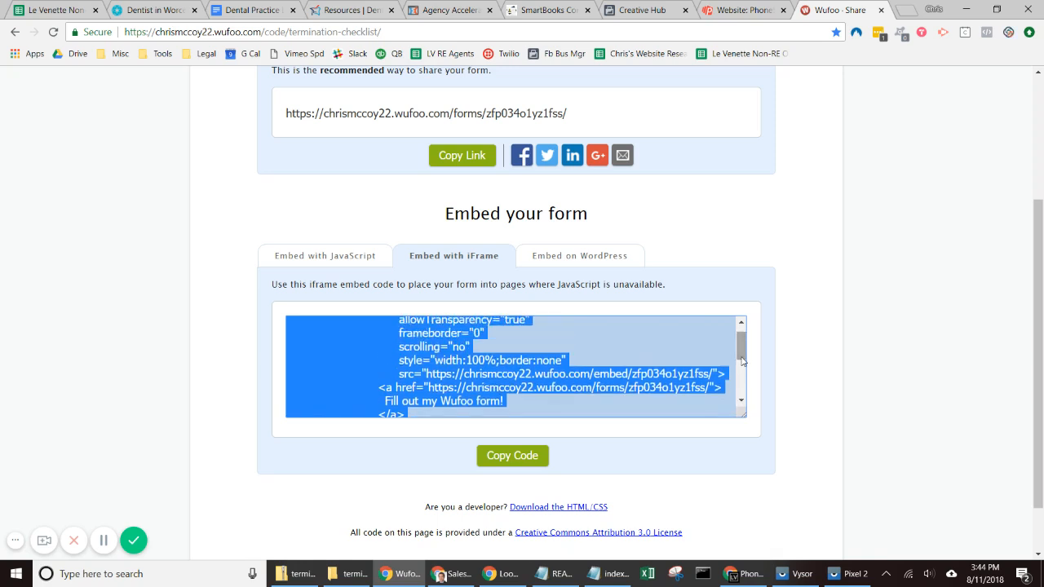
drag(273, 435, 348, 394)
scroll(747, 348, down, 2)
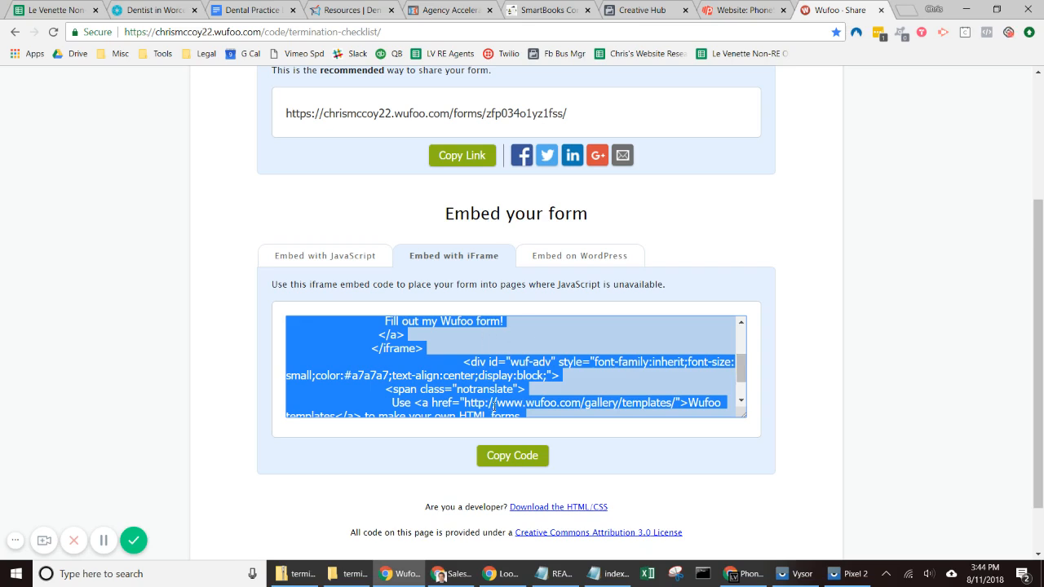
scroll(742, 342, up, 2)
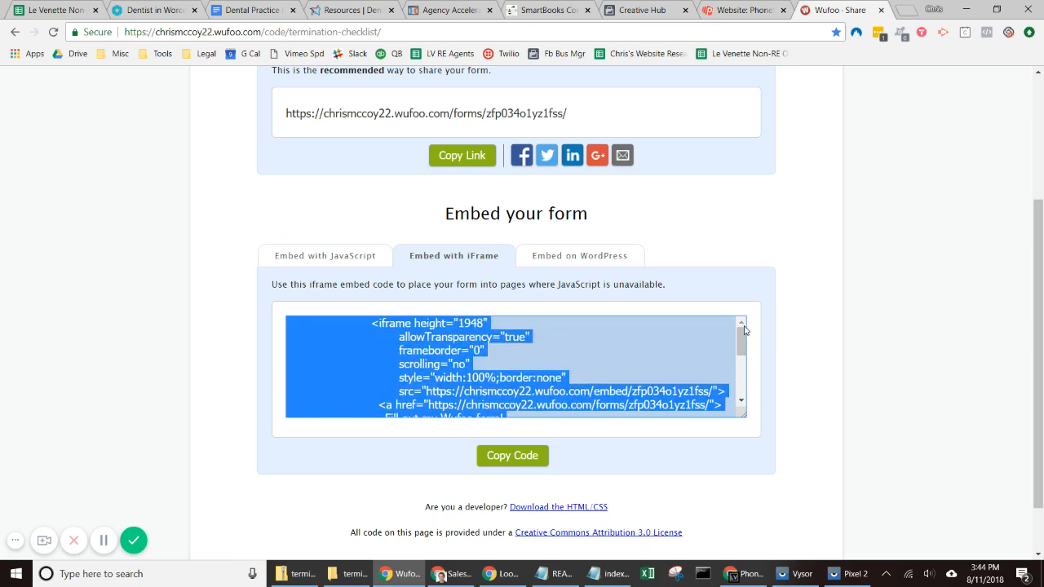
- Compare the iframe height in the Phonesites subheadline code with the height in Wufoo's embed code, returning to the Phonesites editor
click(742, 10)
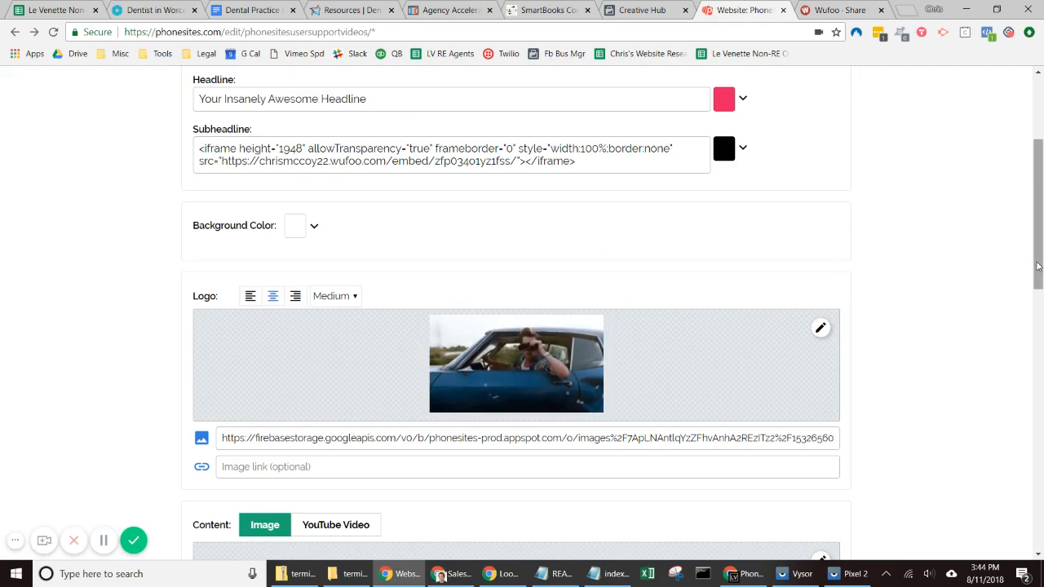
drag(1038, 266, 1038, 228)
click(332, 293)
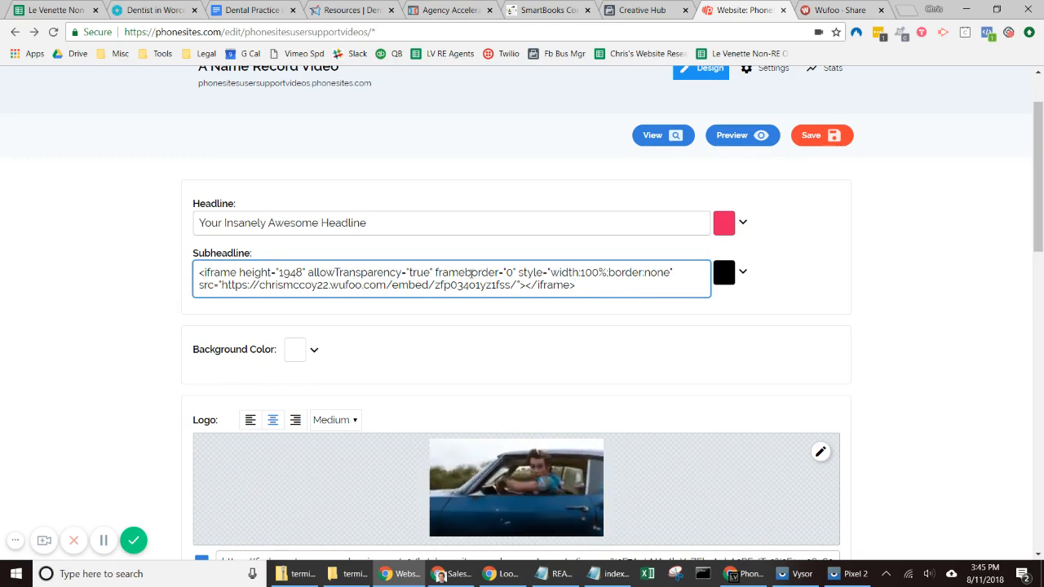
click(836, 10)
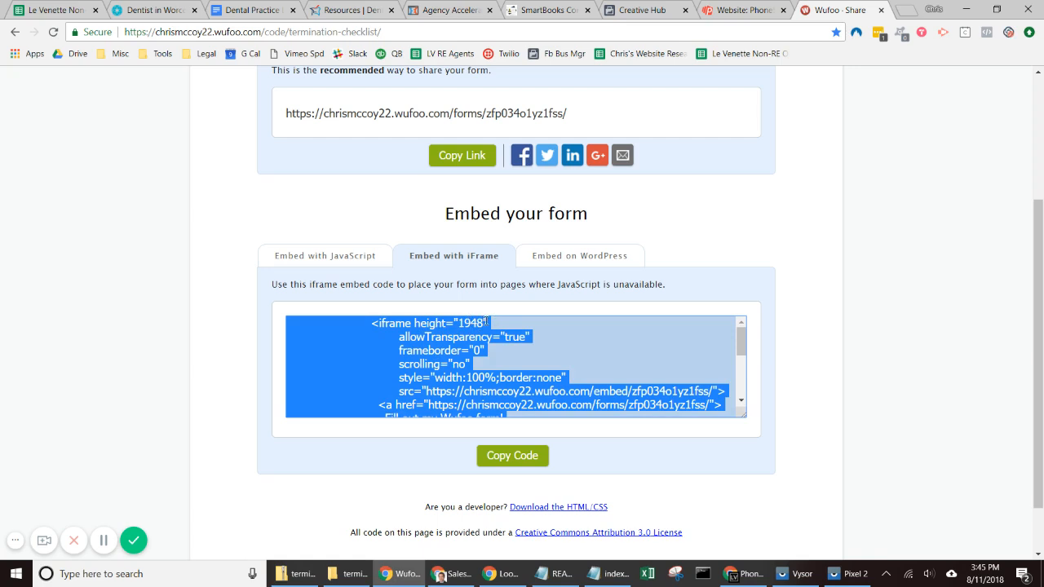
click(767, 9)
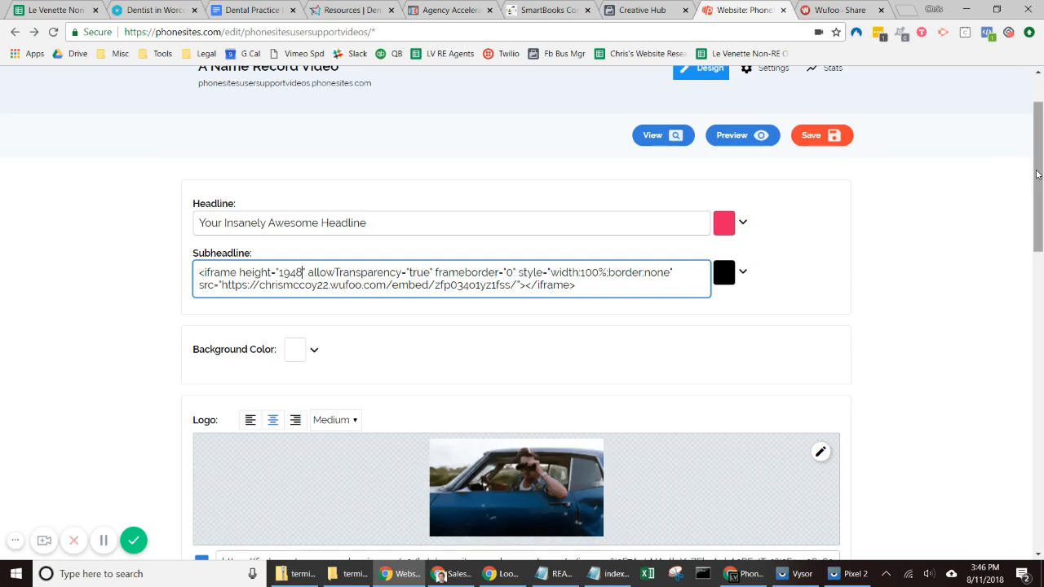
- Review the page's remaining sections down to the disclaimer and save the page
drag(1038, 175, 1041, 457)
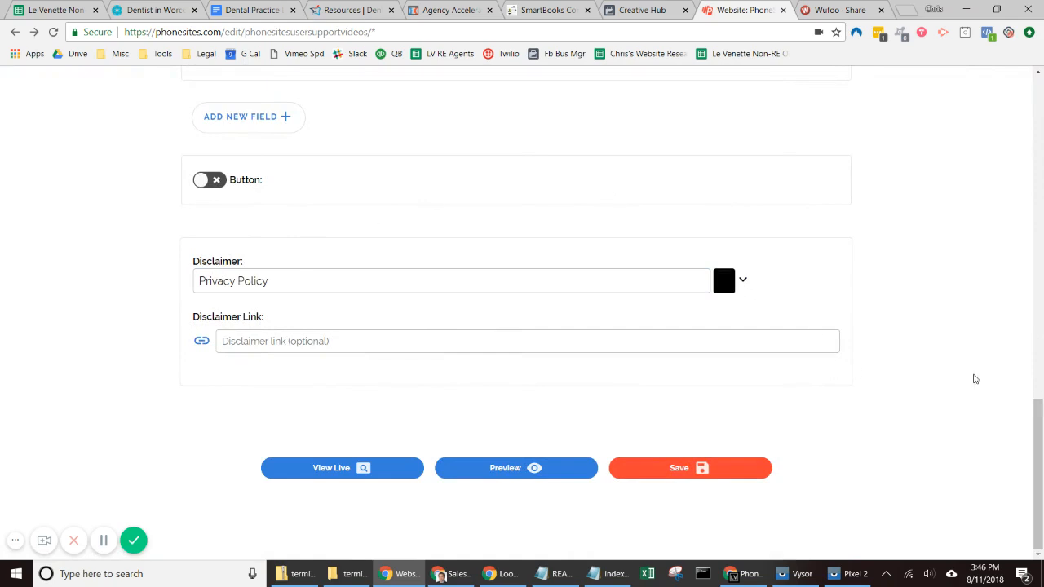
drag(1040, 365, 1038, 238)
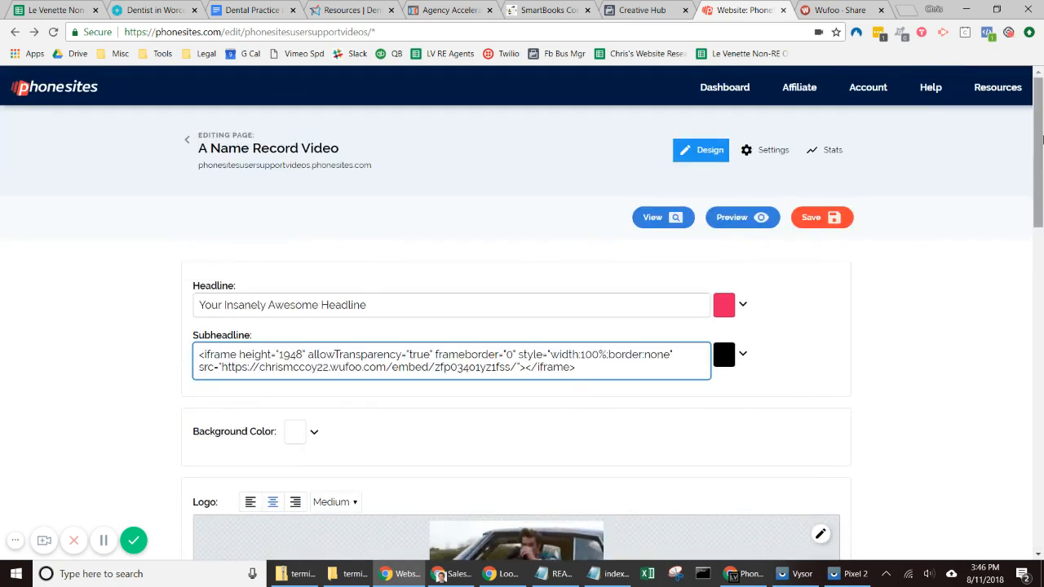
click(833, 222)
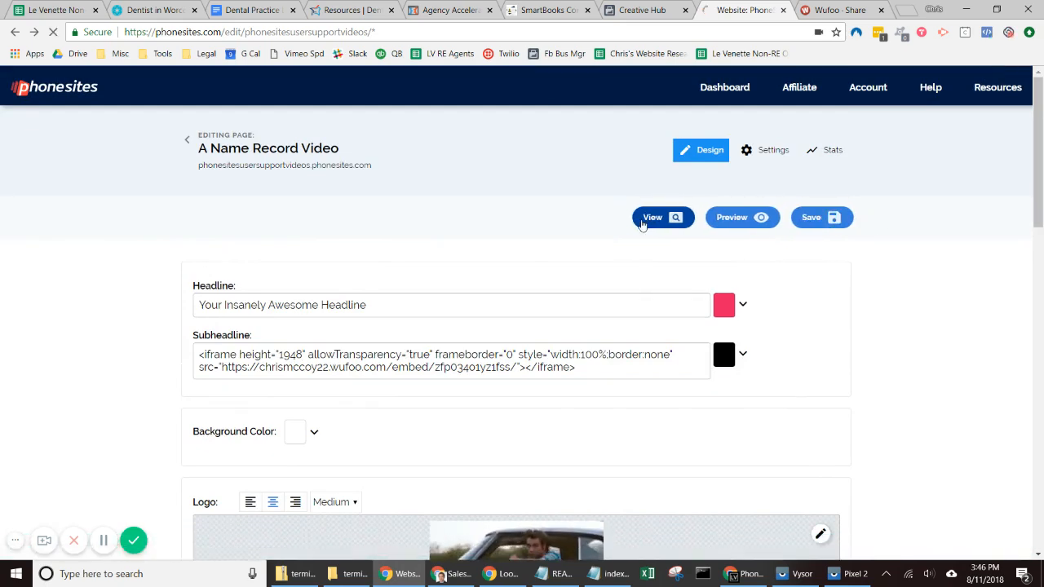
- View the live page, check the embedded form down to its Submit button, and return to the page editor
click(644, 218)
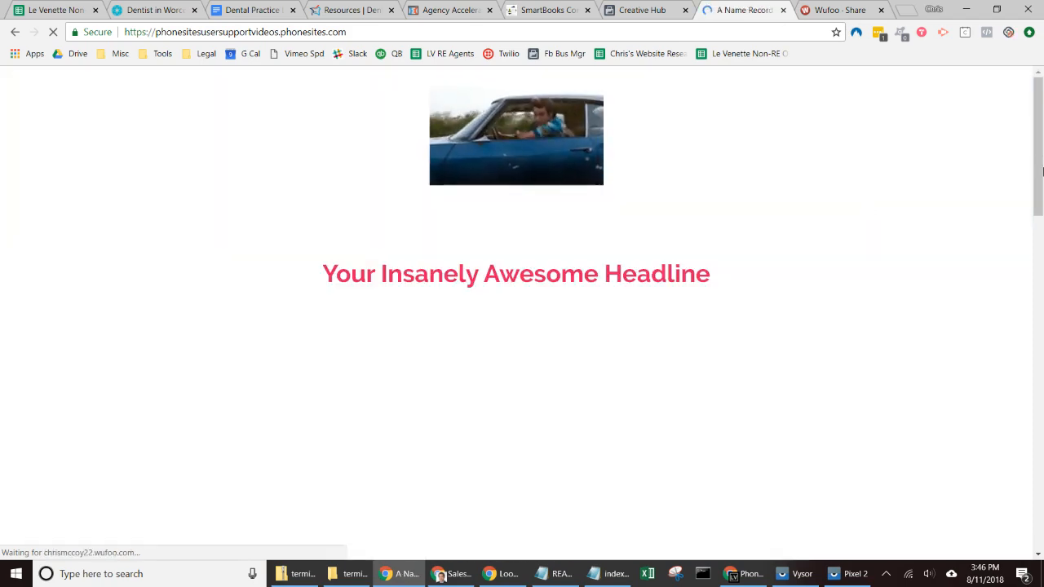
drag(1039, 131, 1040, 460)
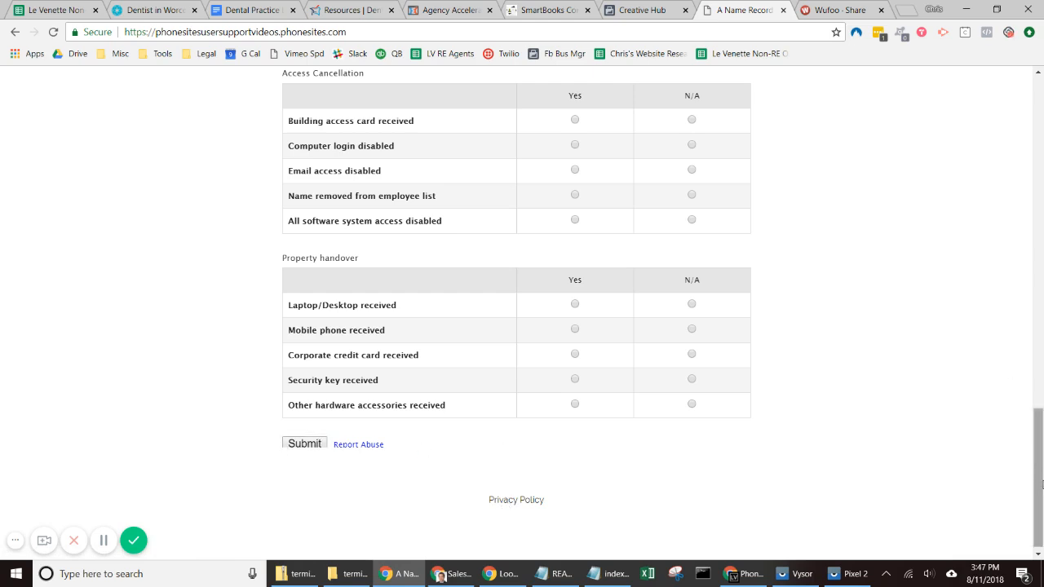
click(17, 33)
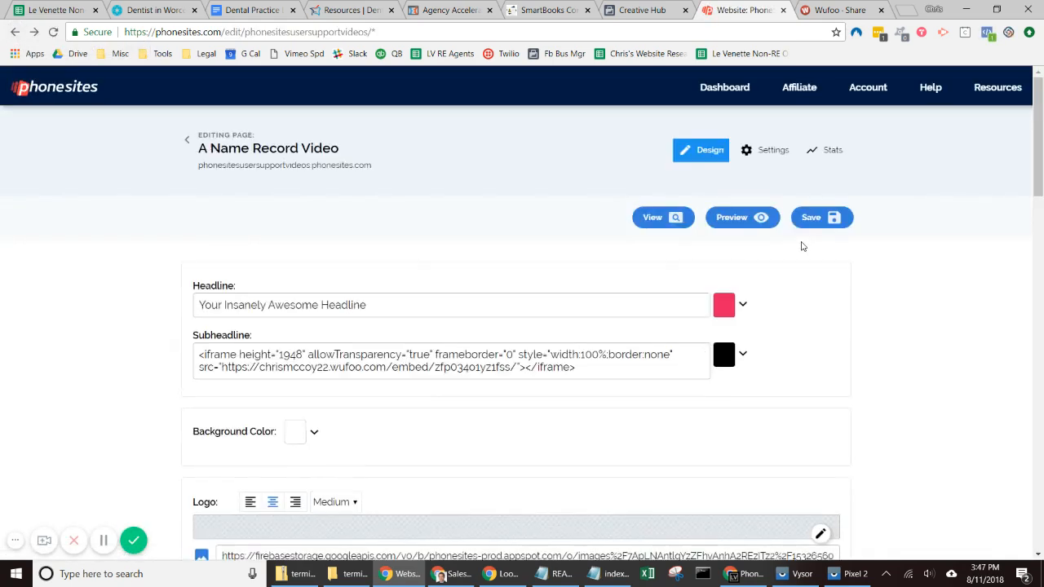
- Switch to the Pixel 2 phone mirror to check the end of the form on mobile, and minimize it again
click(852, 579)
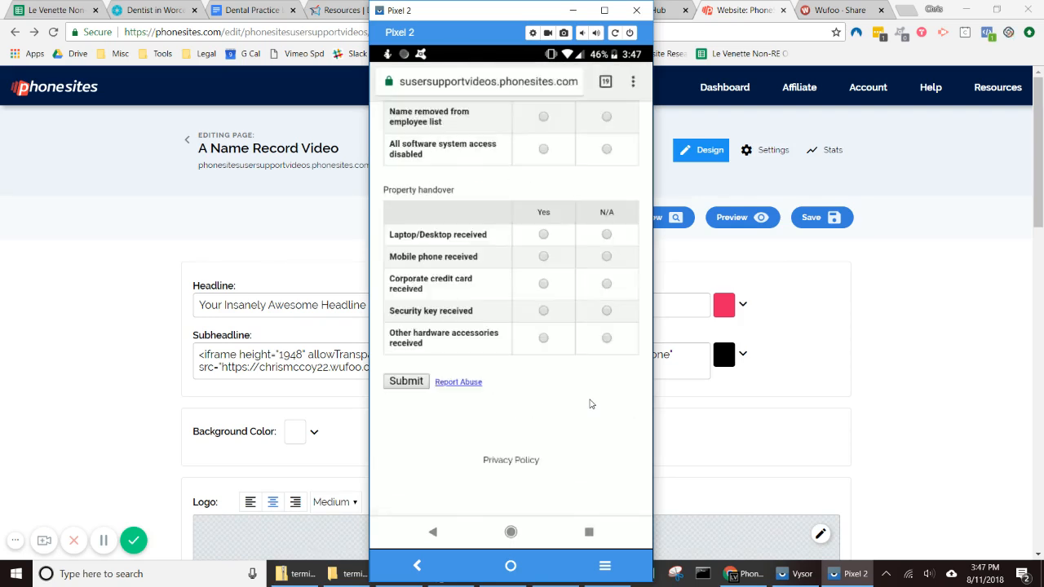
click(921, 317)
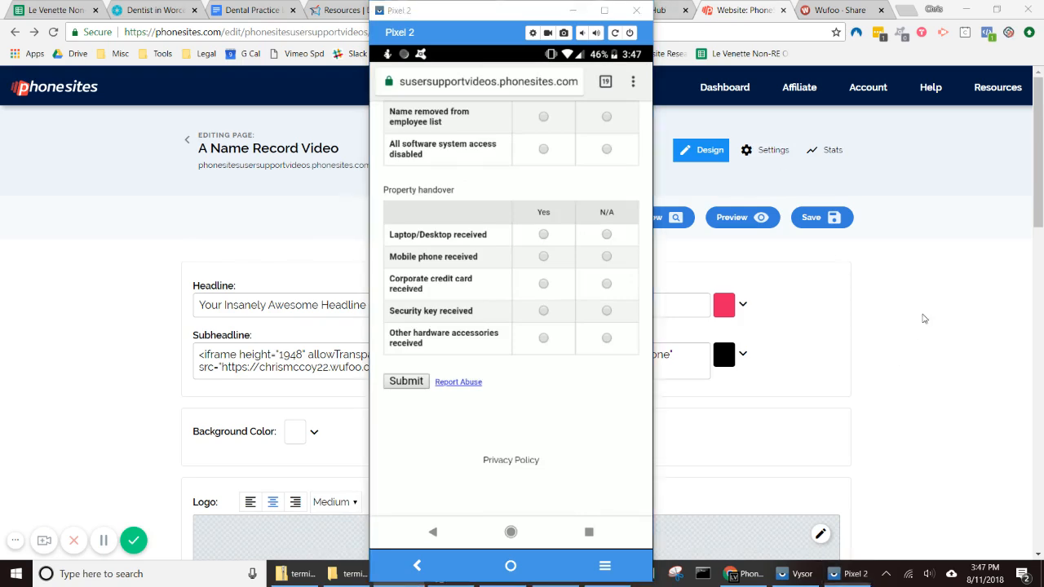
click(572, 13)
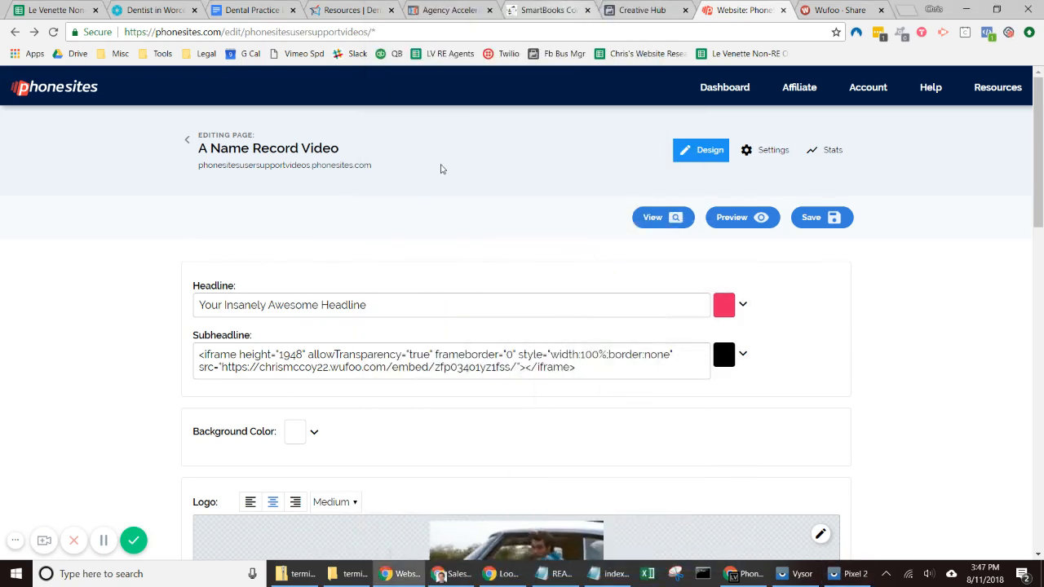
- Set the iframe height in the subheadline's embed code to 2000 and save the page
click(301, 355)
drag(301, 354, 280, 355)
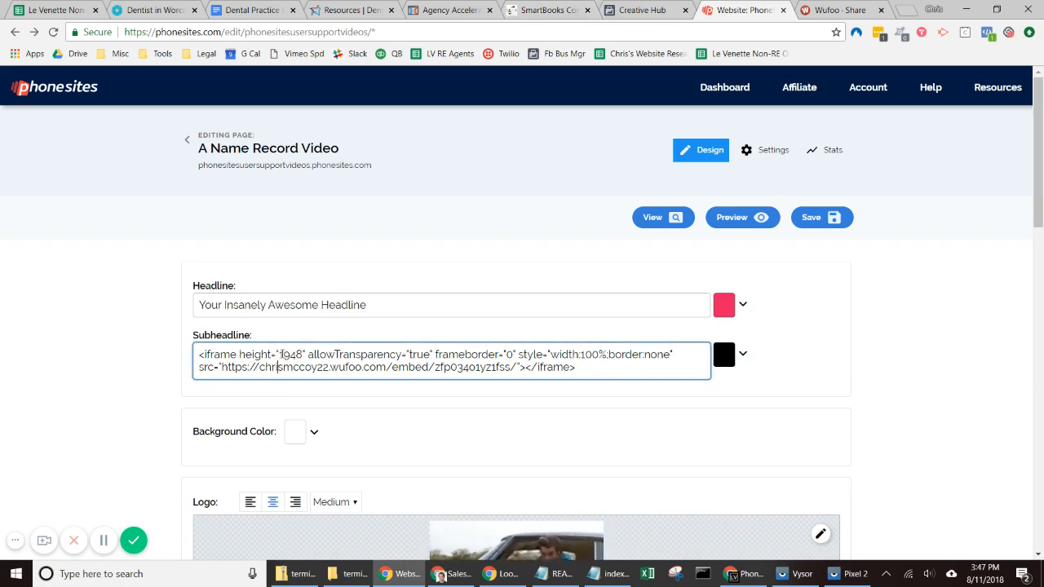
click(291, 355)
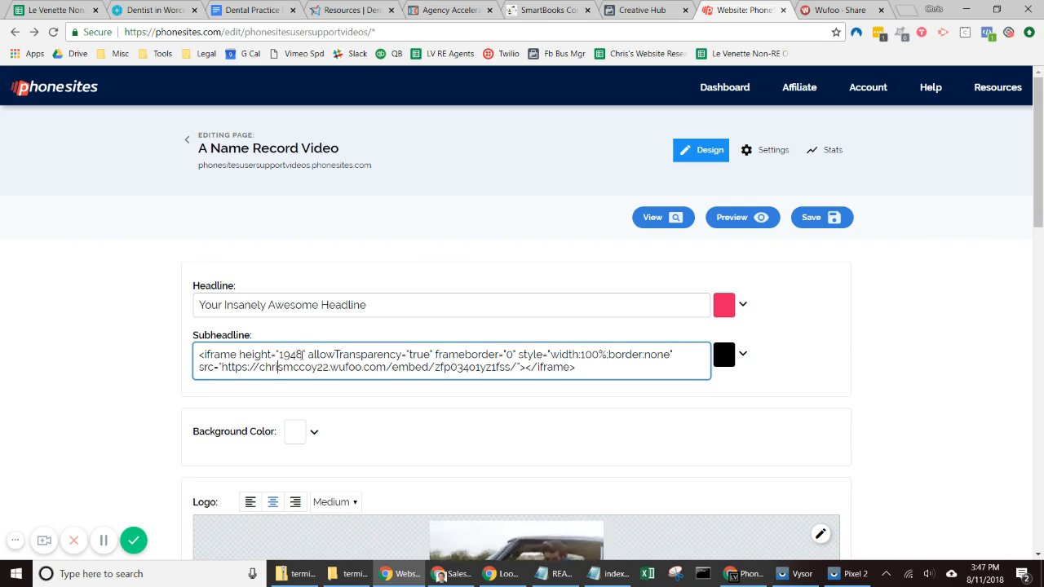
drag(302, 354, 280, 355)
text(2000)
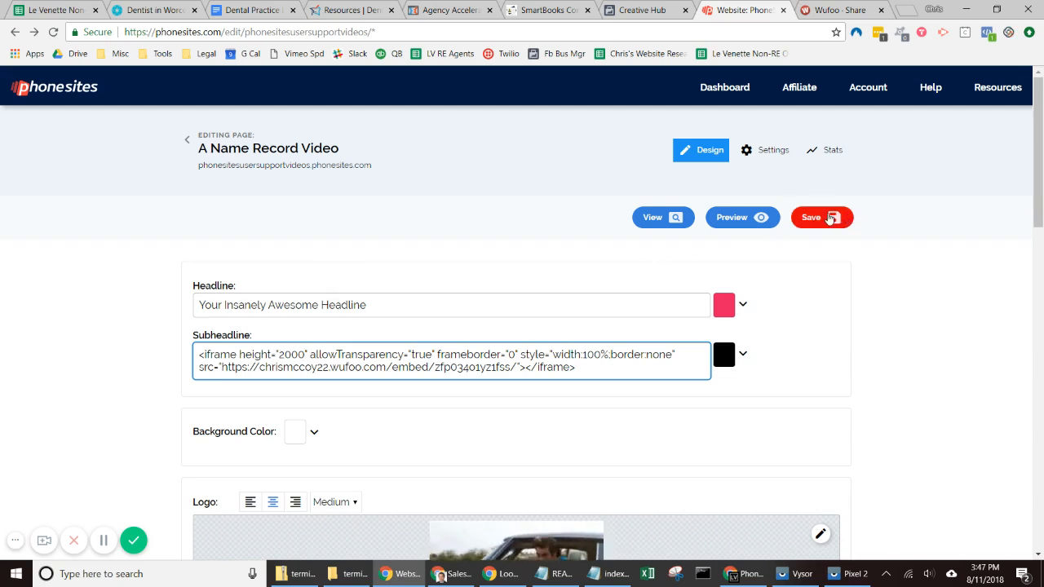
click(831, 218)
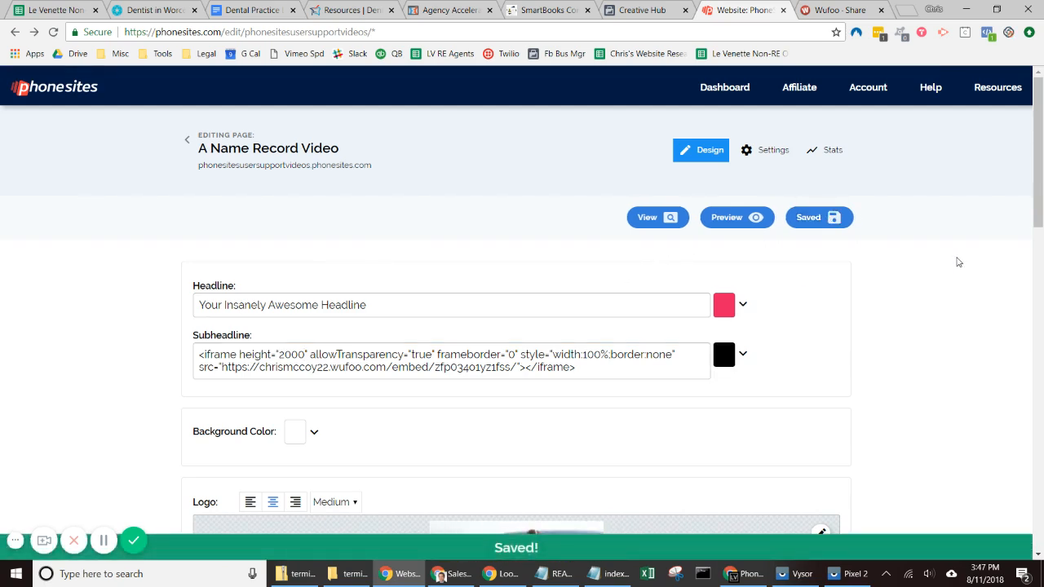
- Check the end of the embedded form on the live page and in the Pixel 2 phone mirror, then return to the editor
click(653, 218)
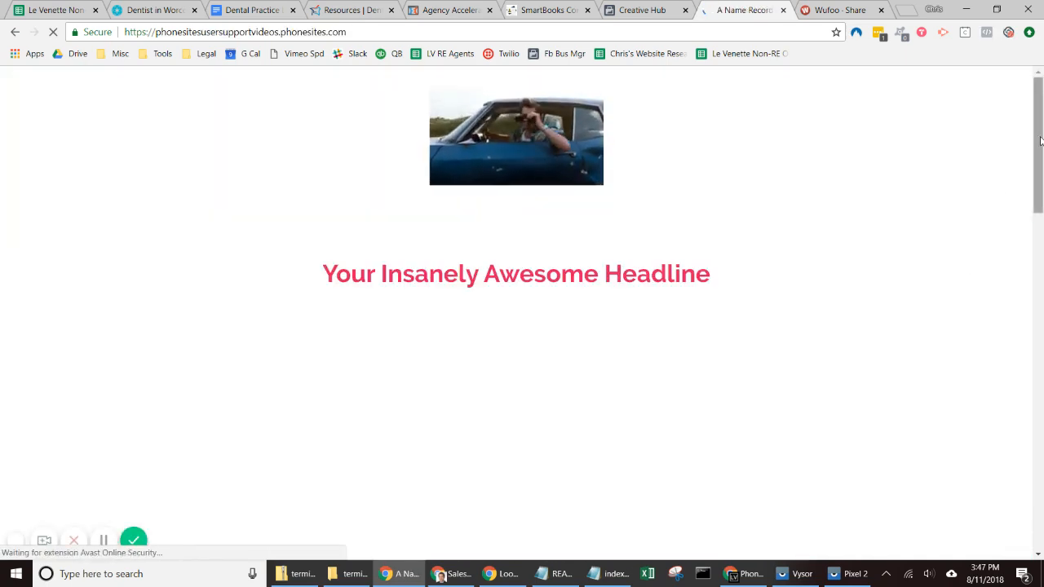
drag(1040, 118, 1042, 445)
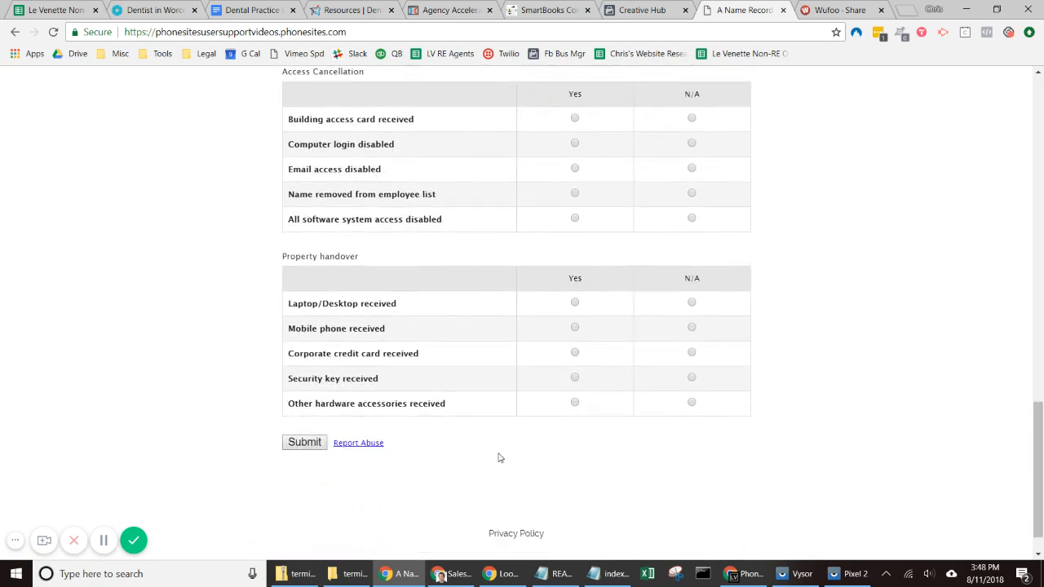
click(856, 573)
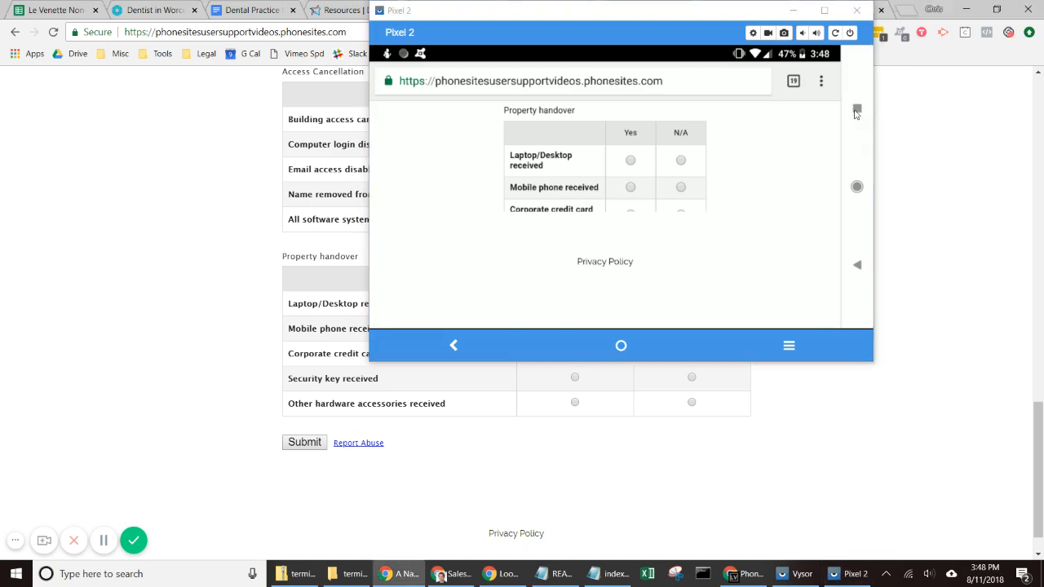
click(14, 31)
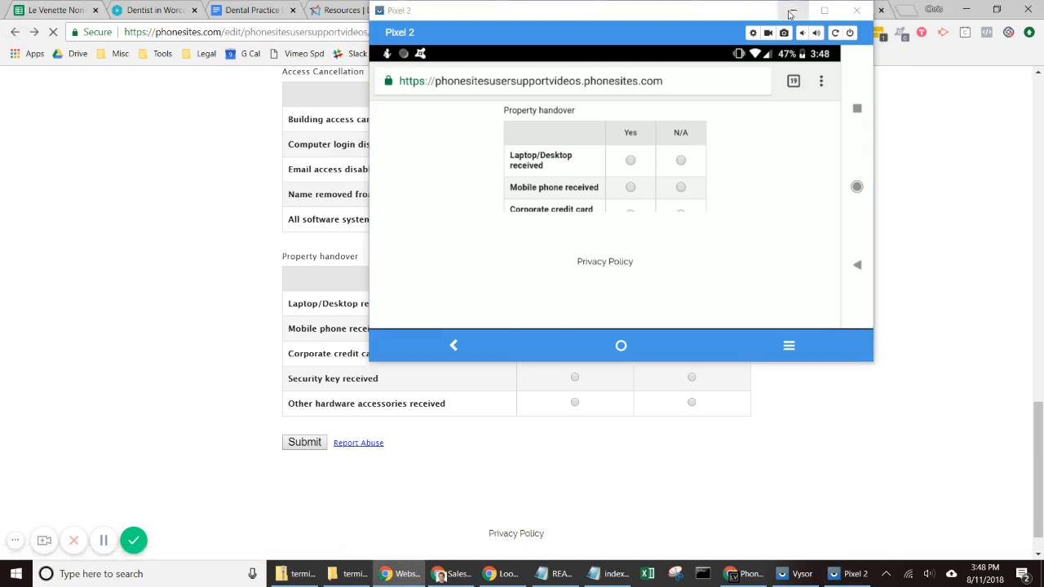
click(887, 105)
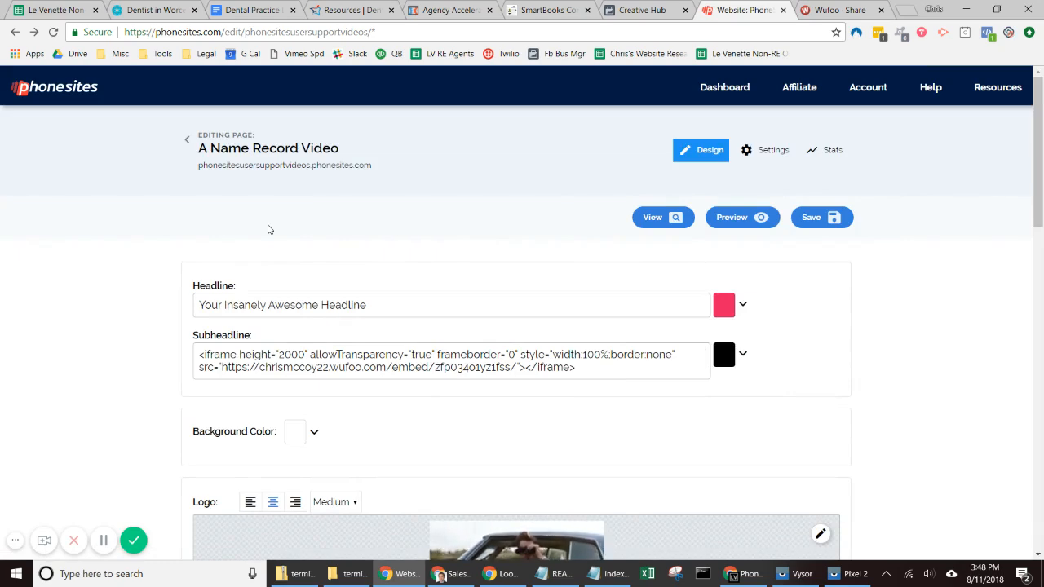
- Set the iframe height in the subheadline's embed code to 2200
click(288, 354)
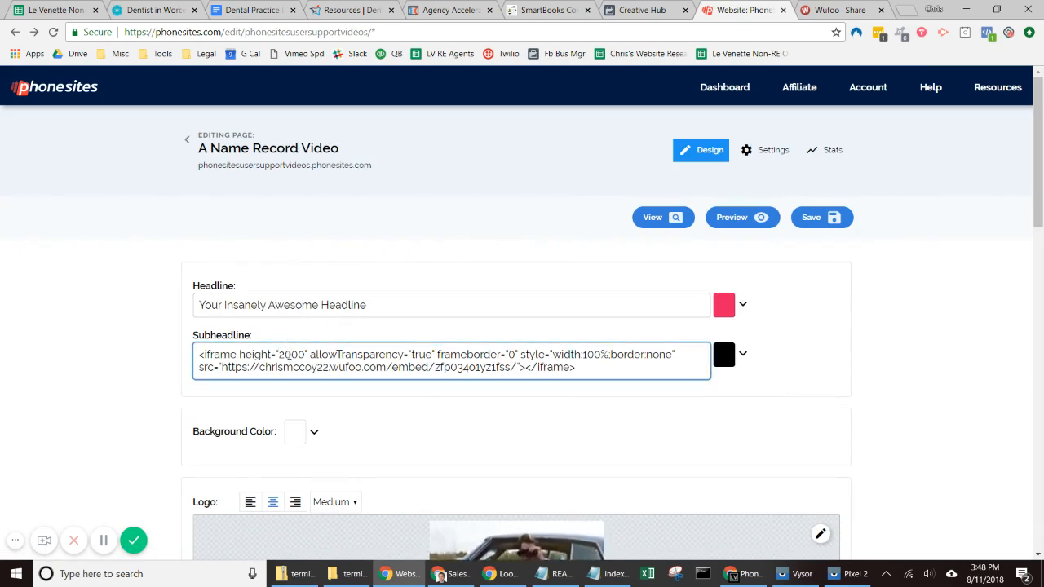
key(Delete)
text(2)
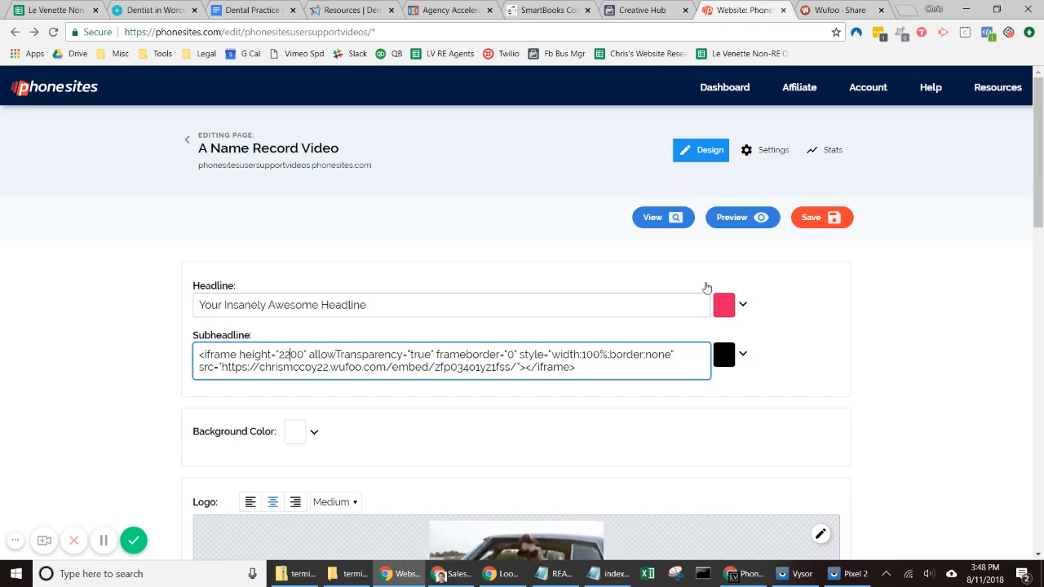
- Save the page and check the end of the embedded form on the live page and in the Pixel 2 phone mirror
click(832, 217)
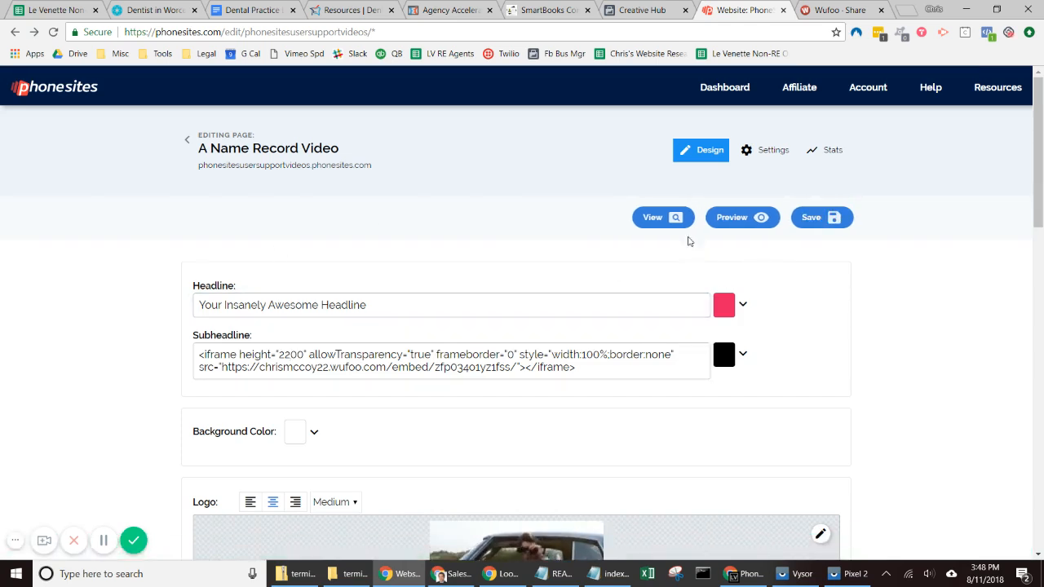
click(674, 217)
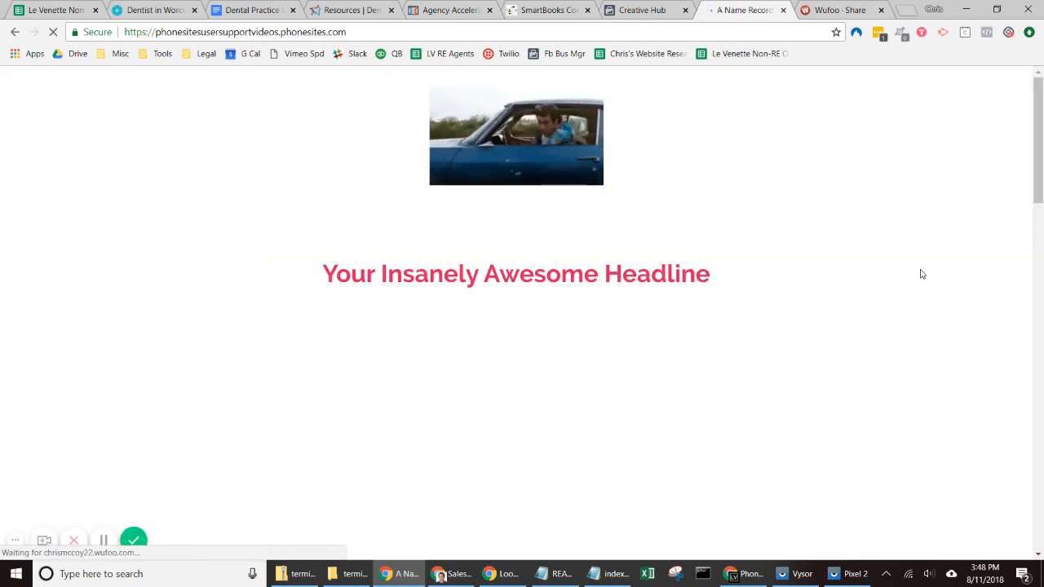
drag(1040, 112, 1041, 459)
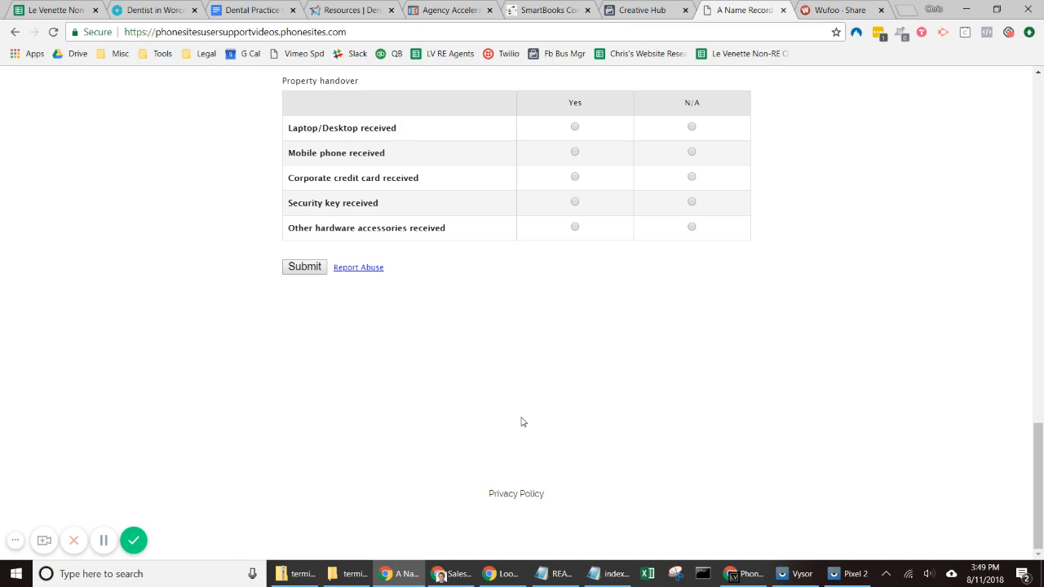
click(867, 576)
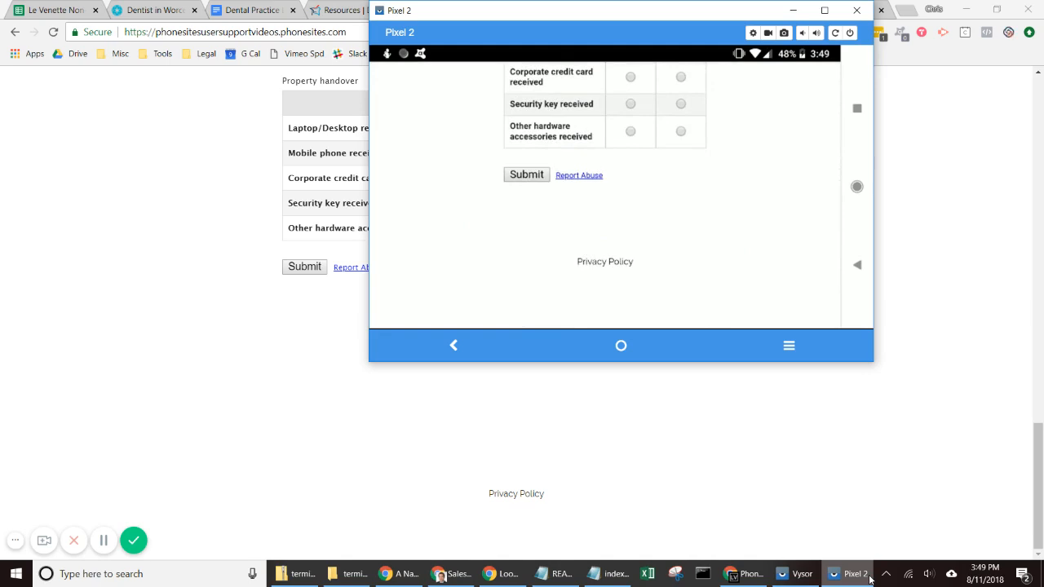
click(236, 288)
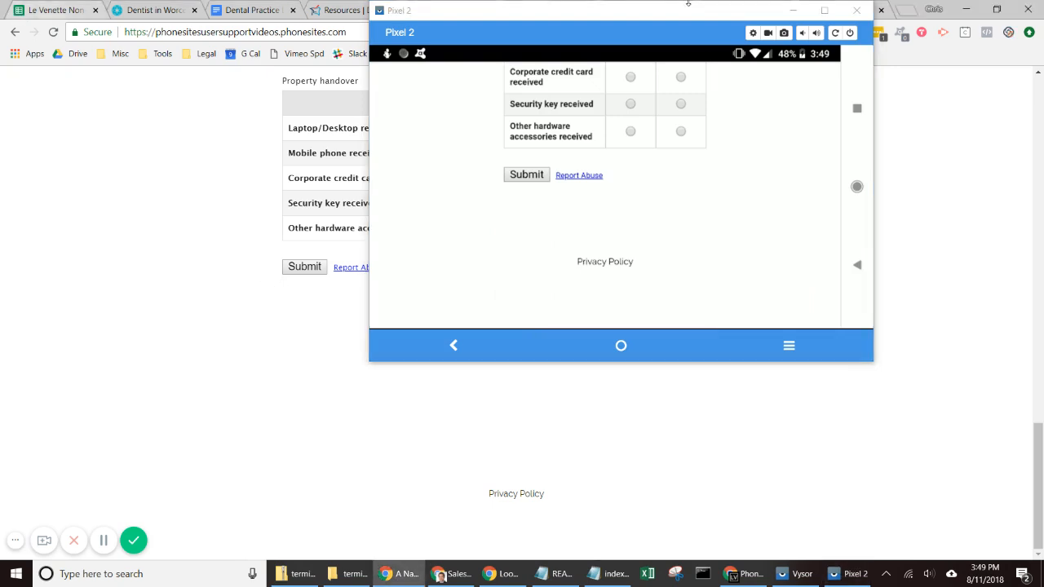
click(792, 10)
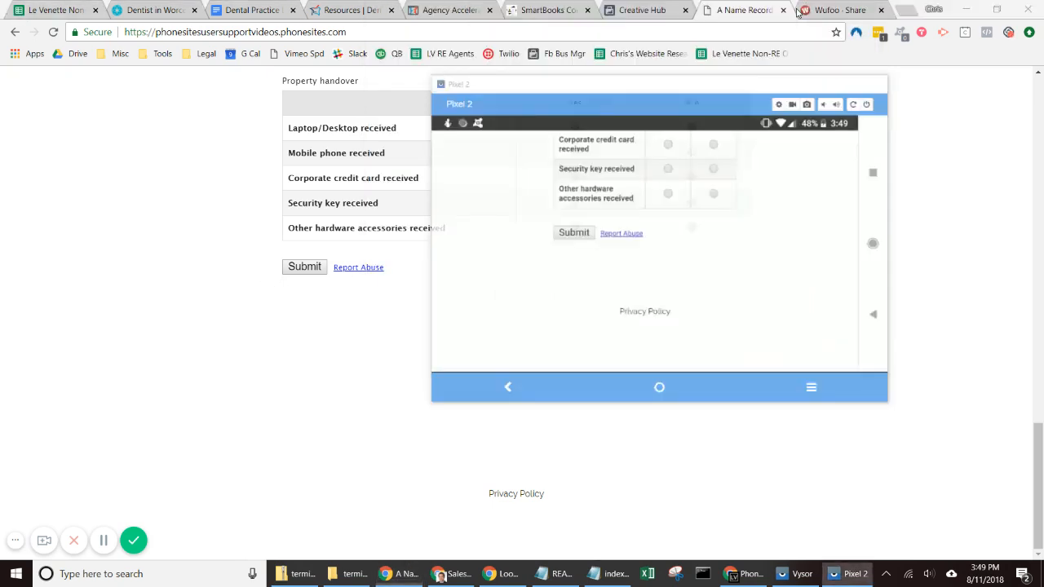
- Turn on the page's button in the editor, label it "Submit!", and save the page to check it live
click(14, 31)
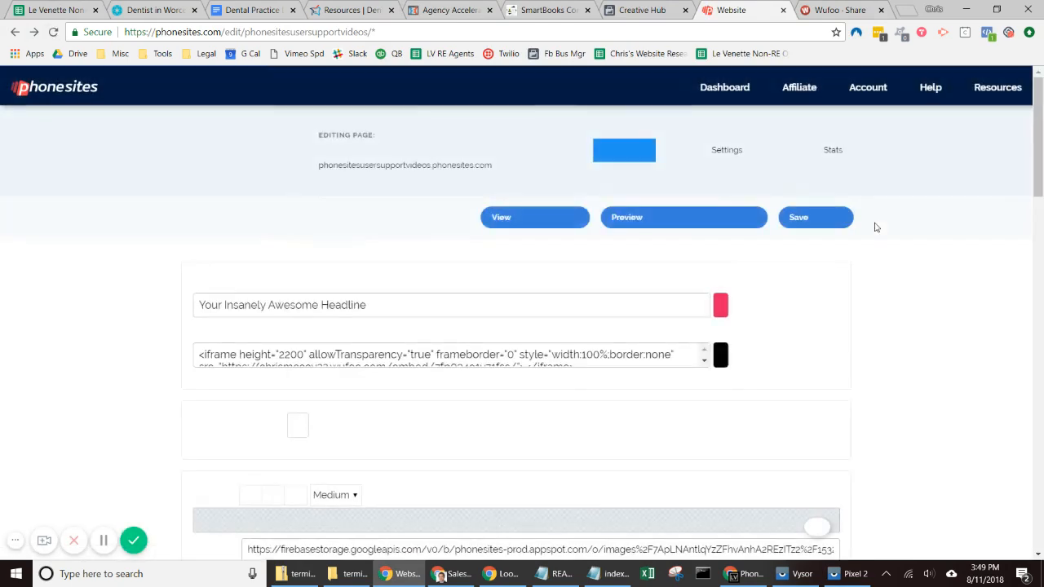
drag(1042, 133, 1043, 458)
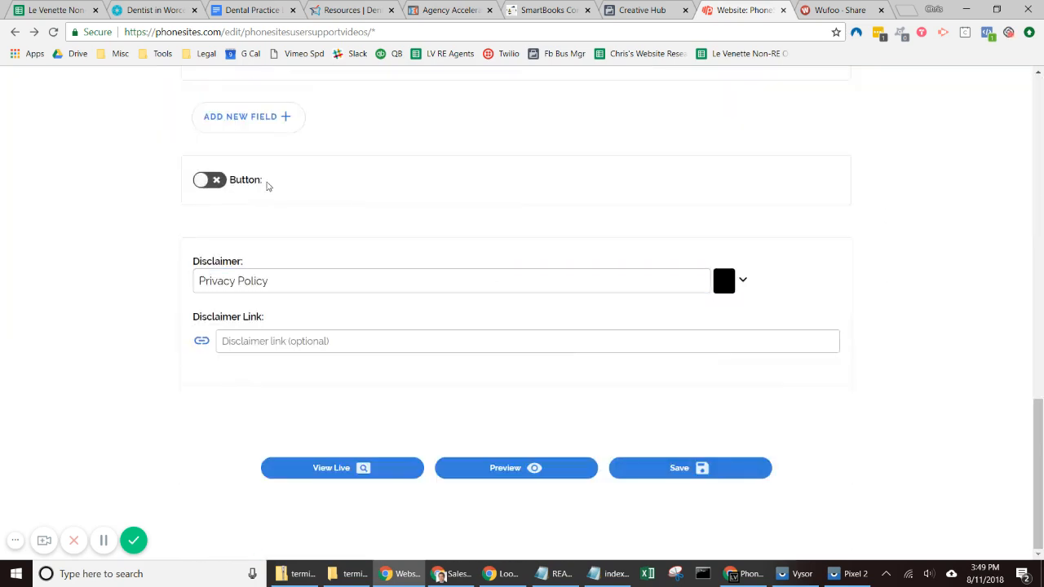
click(226, 182)
click(275, 204)
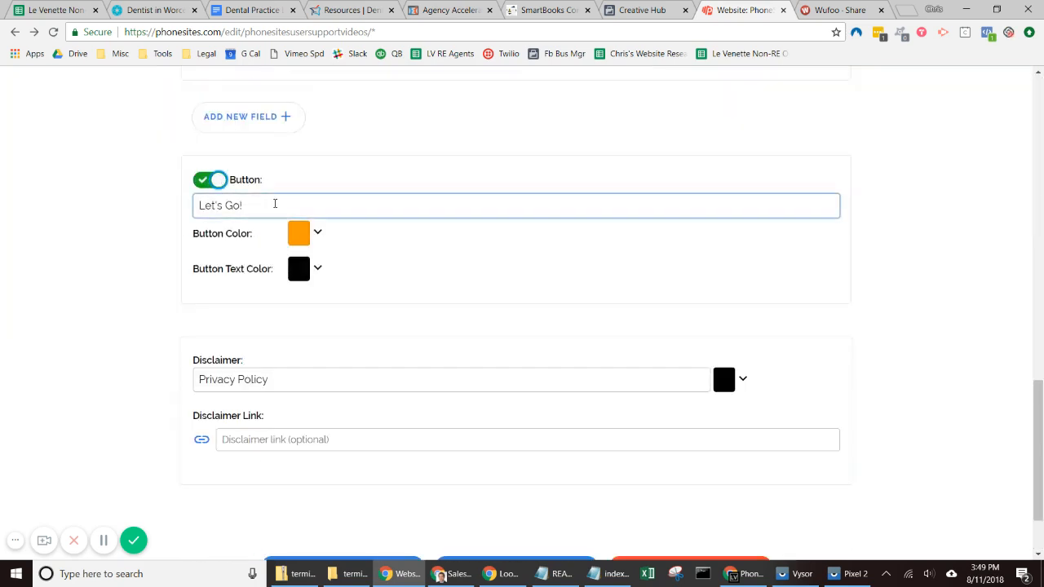
drag(277, 205, 144, 208)
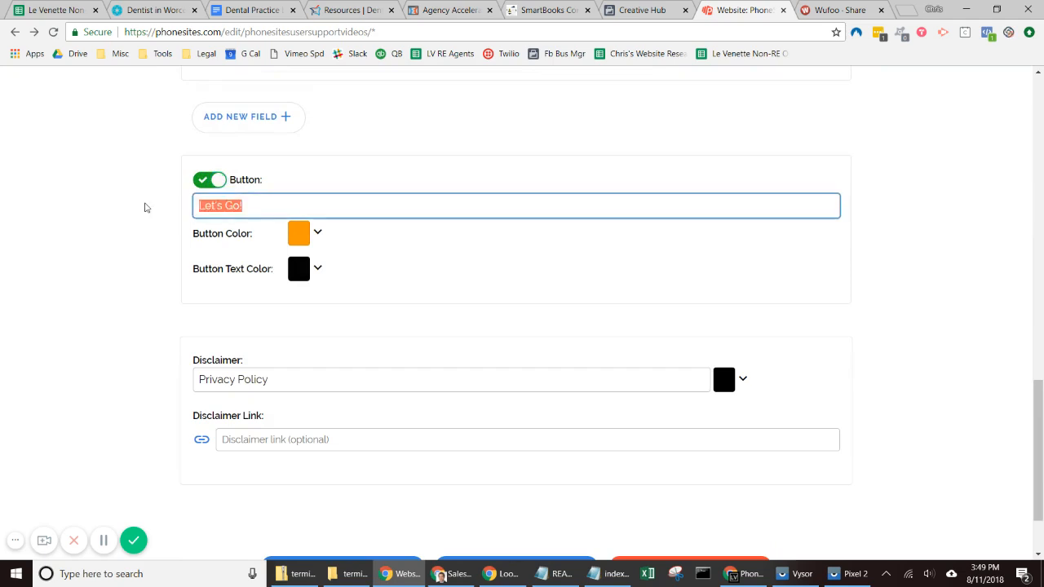
text(Submit!)
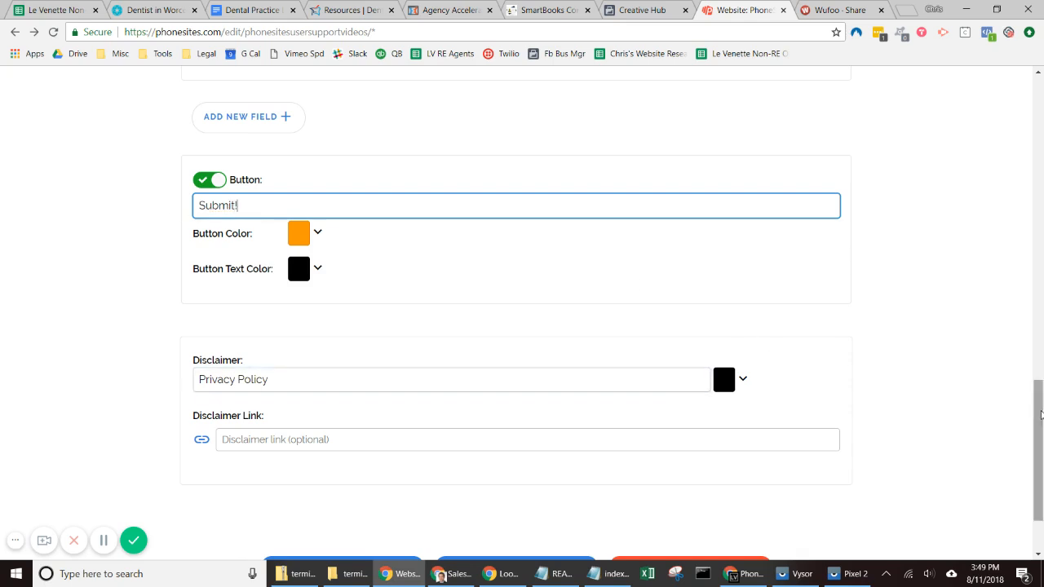
scroll(641, 283, down, 2)
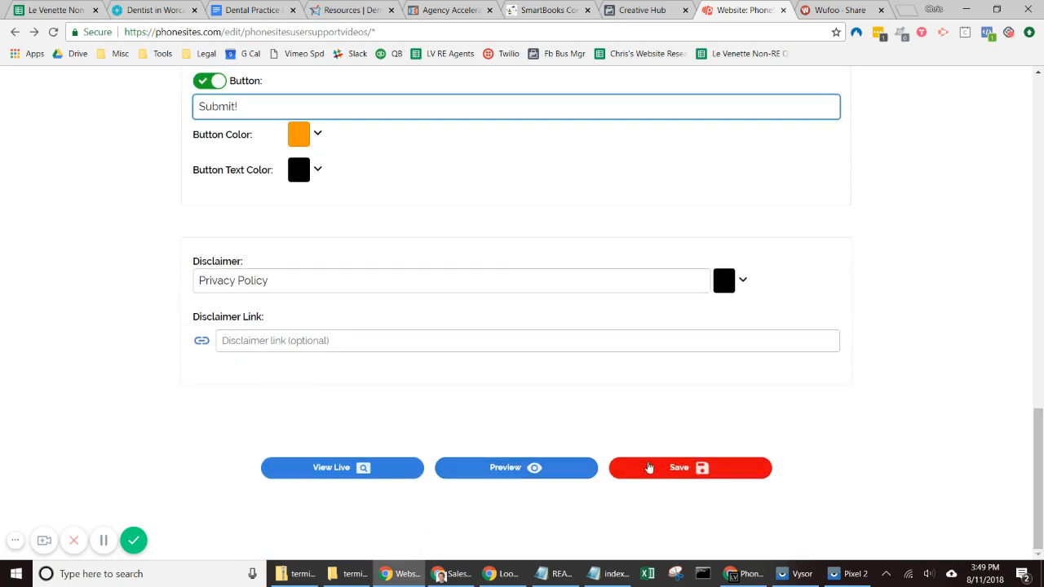
click(649, 467)
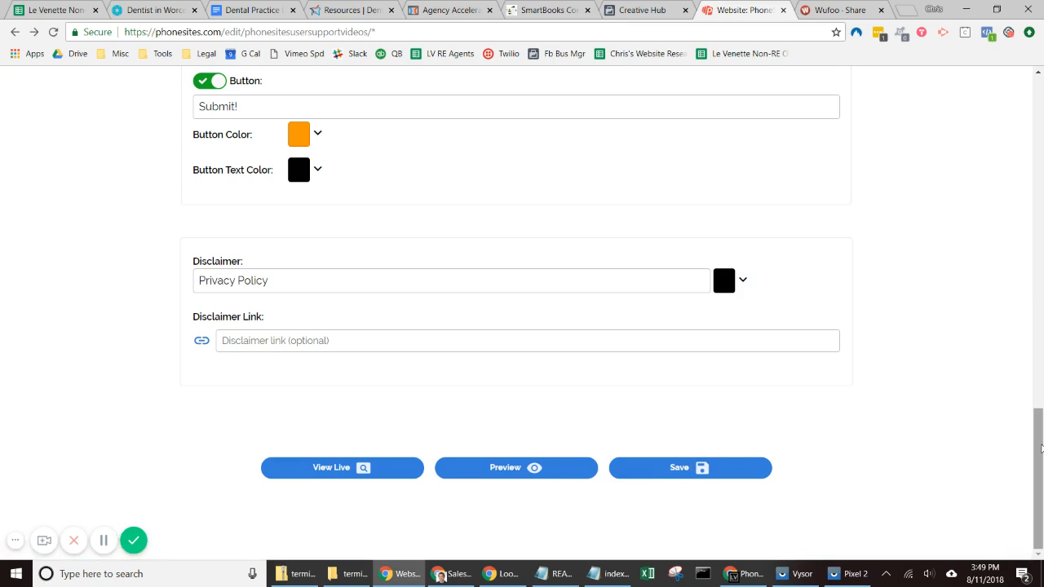
click(415, 468)
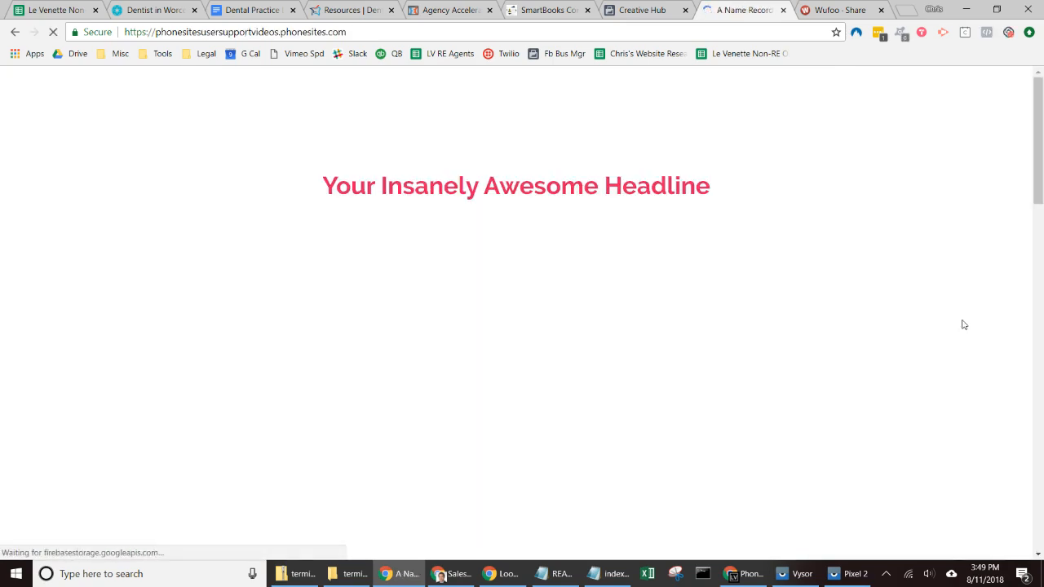
drag(1042, 101, 1042, 438)
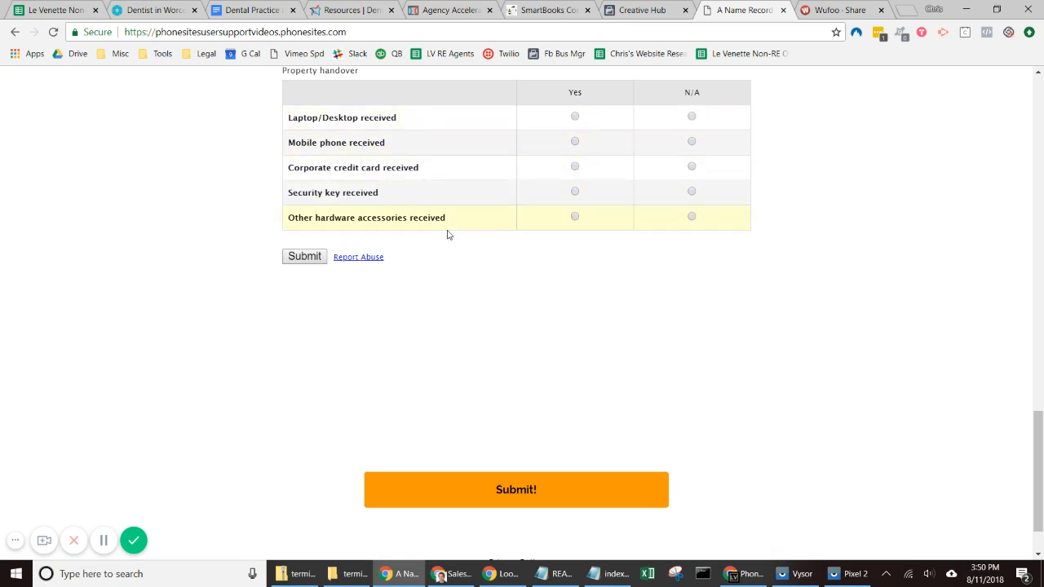
- Switch to Wufoo and open the Termination Checklist form's settings to view its confirmation options
click(844, 10)
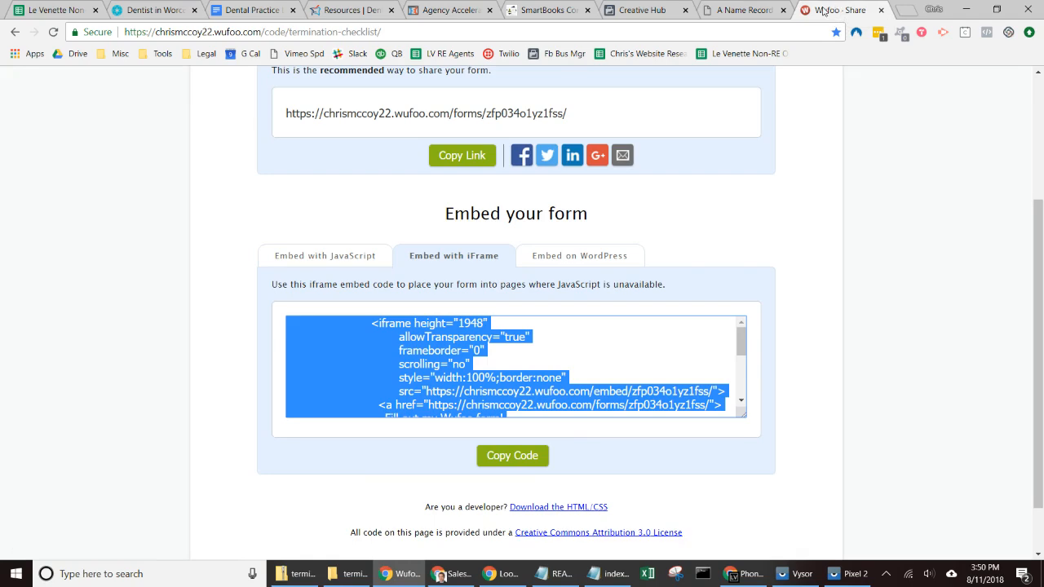
click(15, 31)
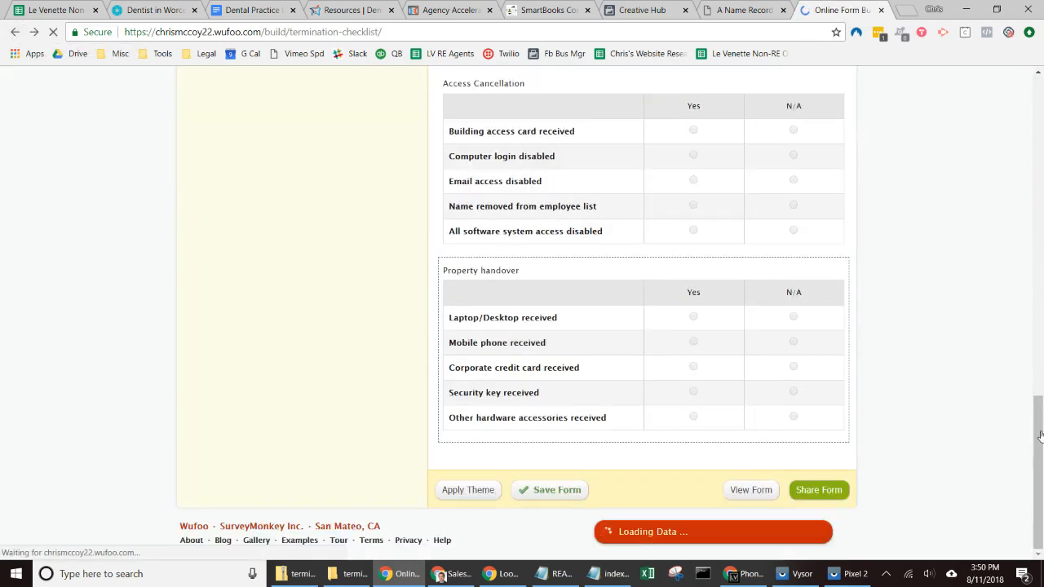
drag(1041, 432, 1042, 101)
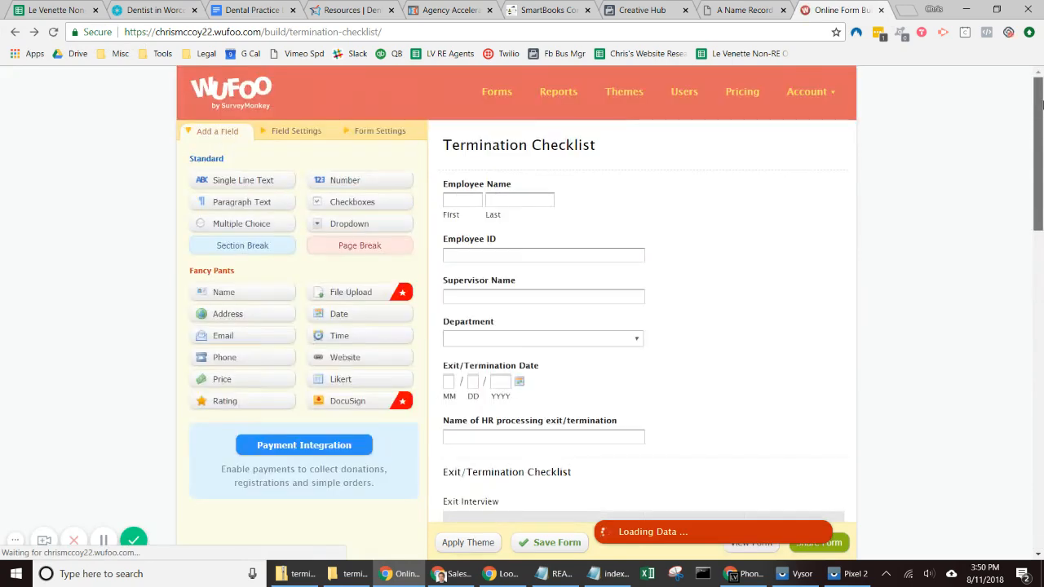
click(377, 133)
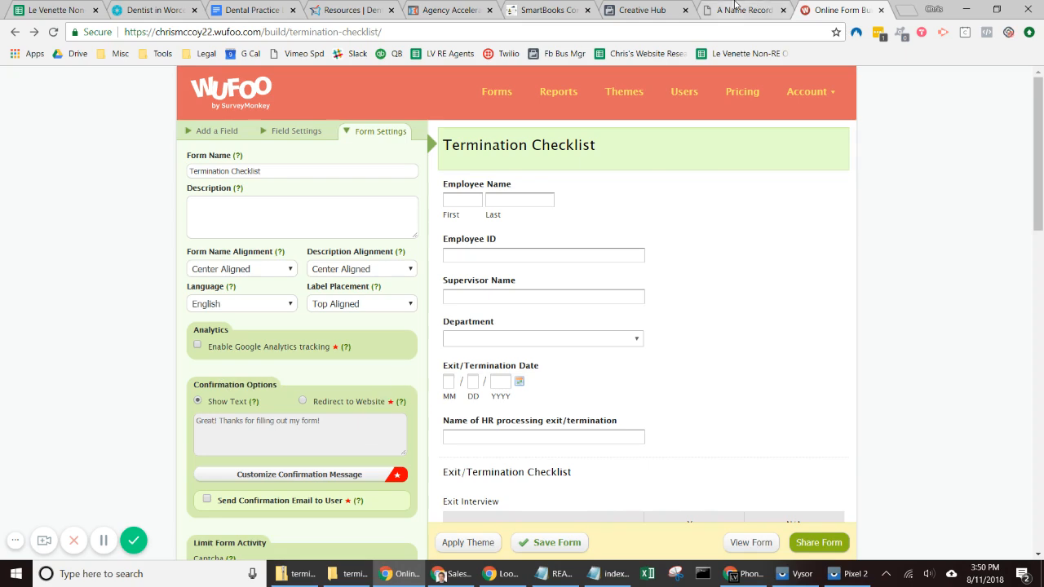
- Return to the Phonesites website's page list and add a new page from the basic white Thank You Page template
click(736, 9)
drag(1037, 473, 1042, 133)
click(15, 33)
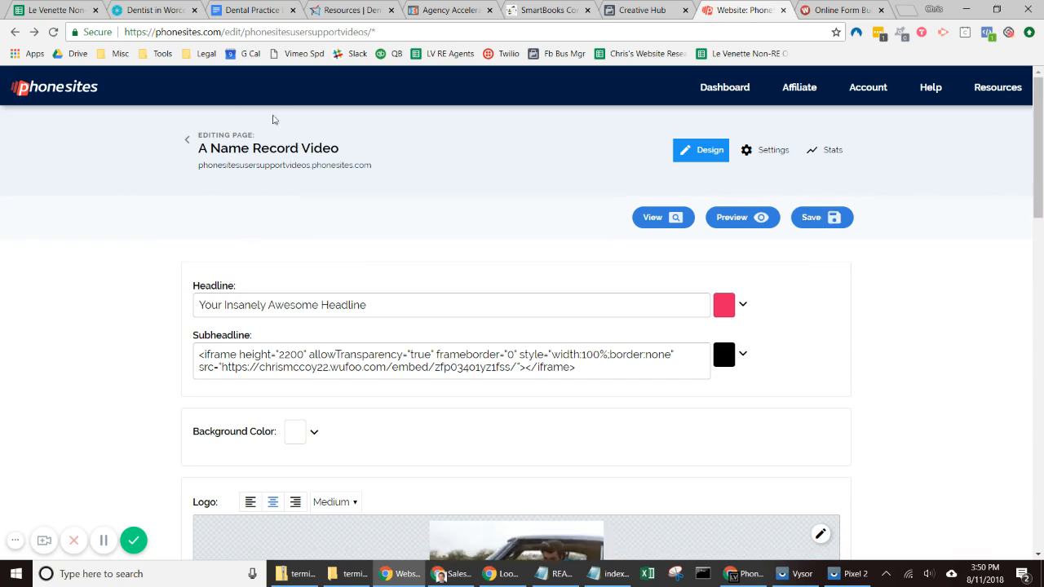
click(188, 141)
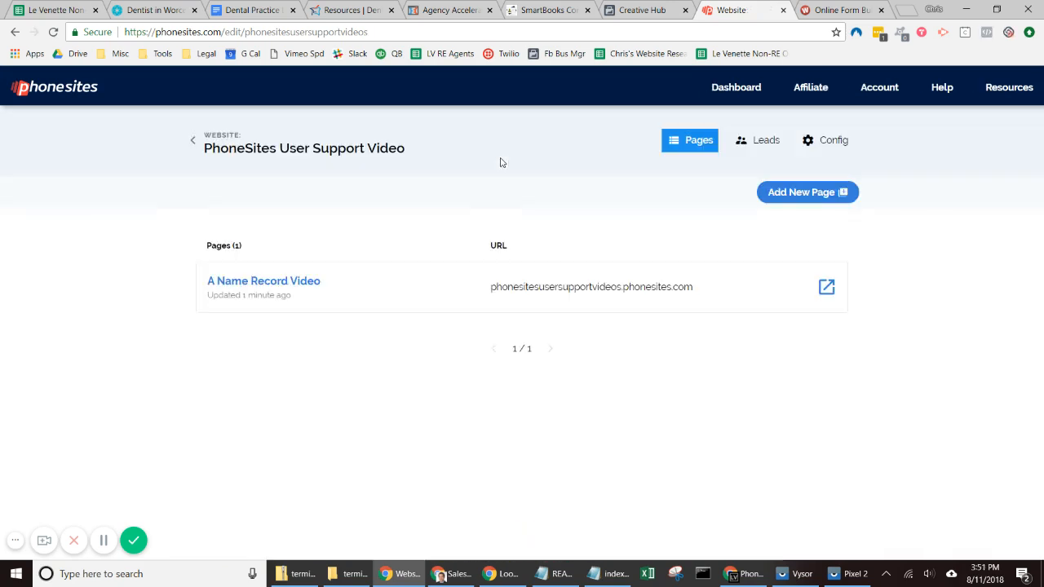
click(823, 194)
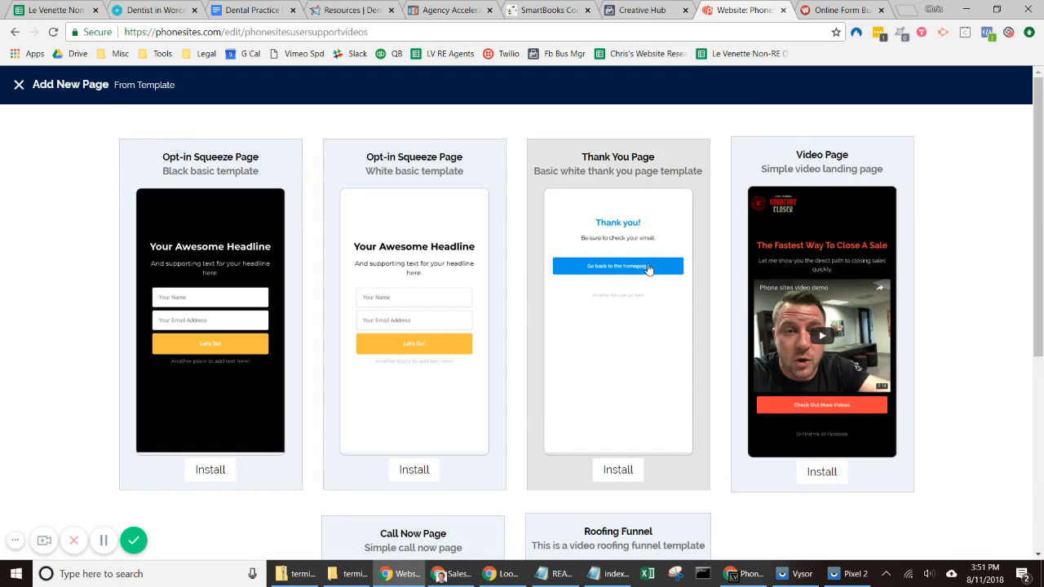
click(648, 266)
click(623, 457)
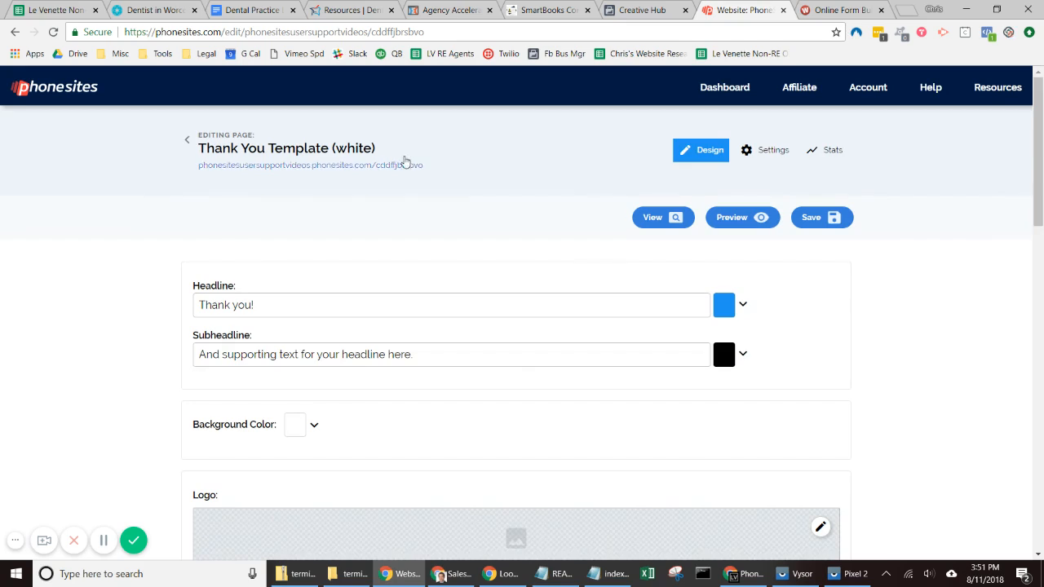
- Set the new thank you page's URL to "thank-you" and save it
click(757, 154)
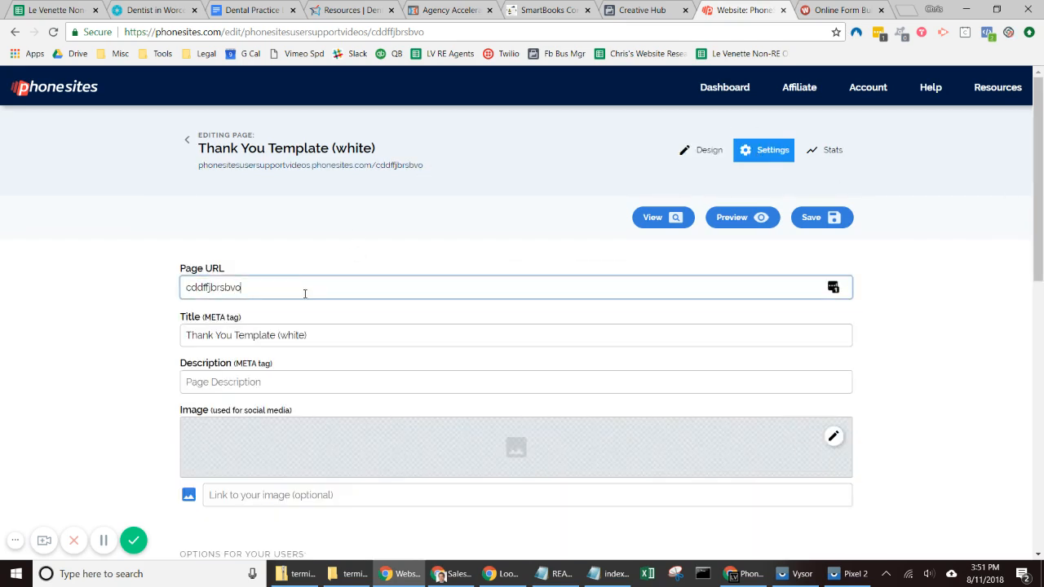
drag(305, 294, 1, 256)
text(thank)
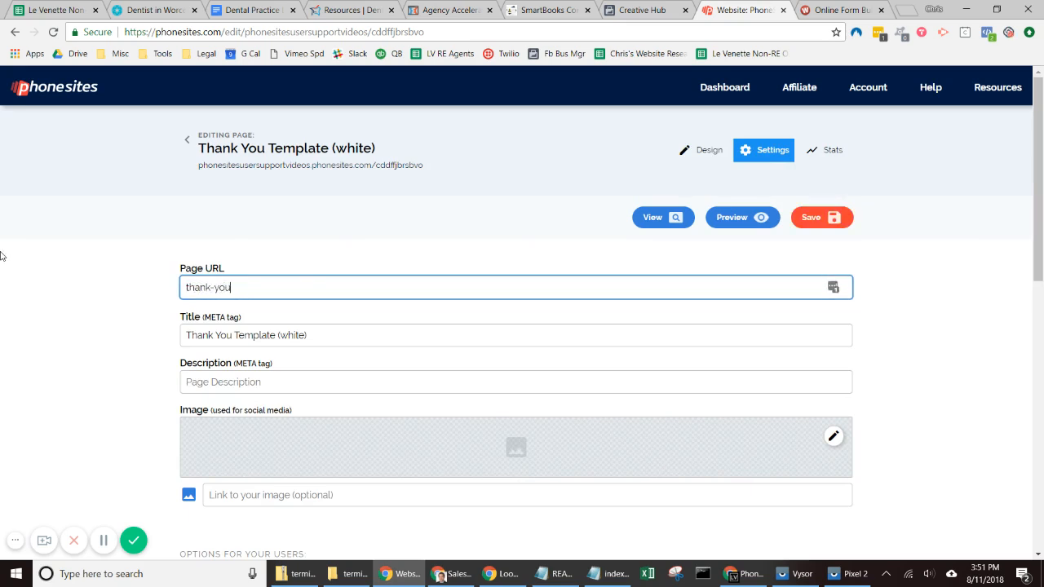
text(-you)
click(803, 220)
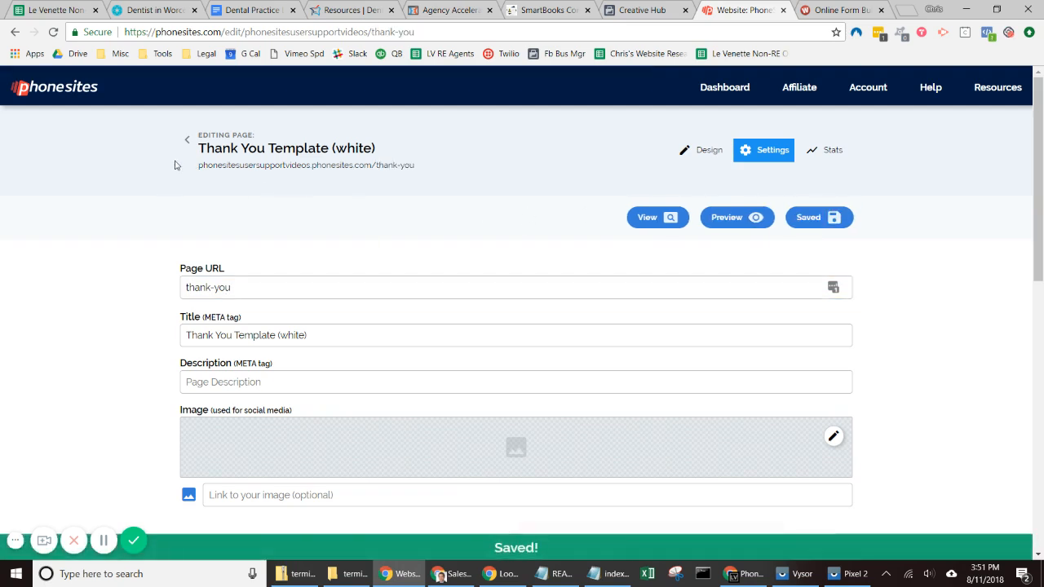
- Select the thank you page's full web address, check the form's confirmation options in Wufoo, and return to Phonesites
drag(196, 166, 414, 172)
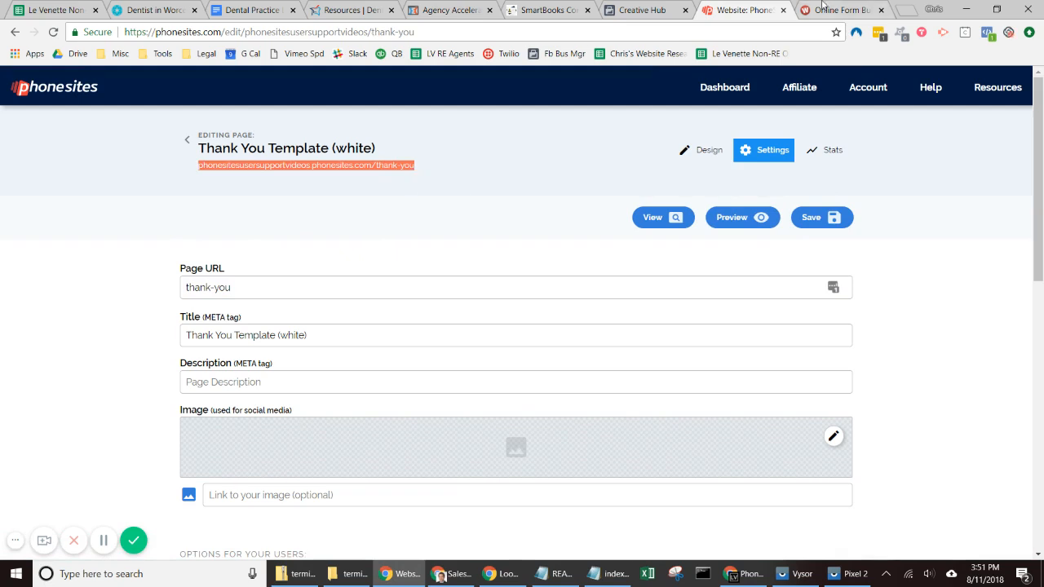
click(821, 7)
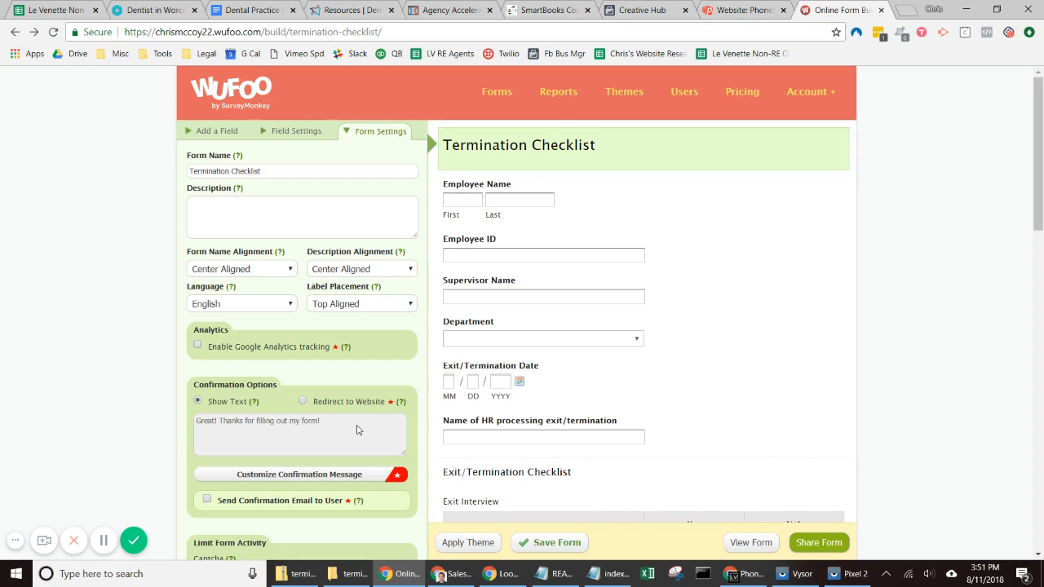
click(737, 9)
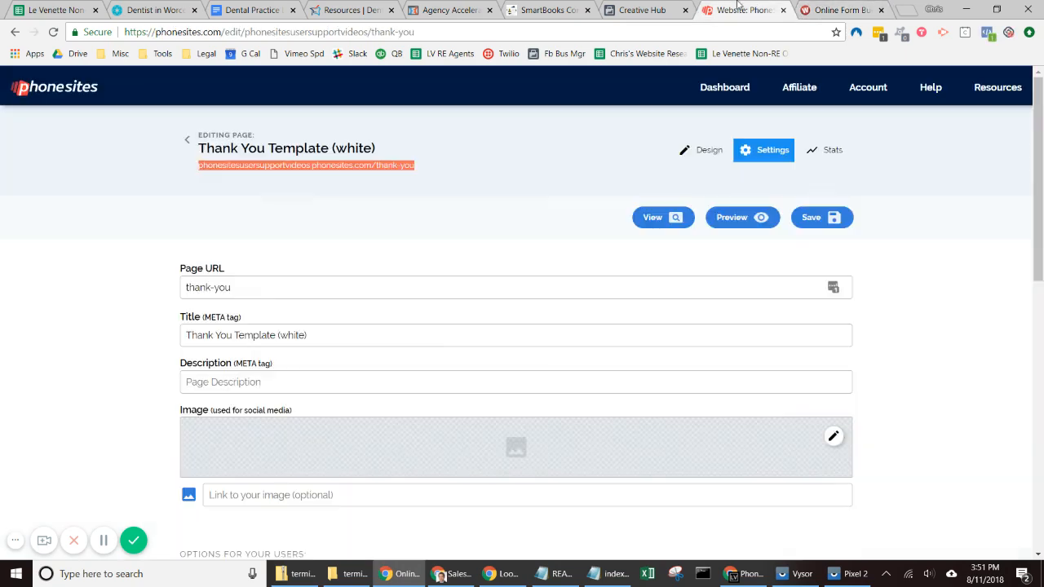